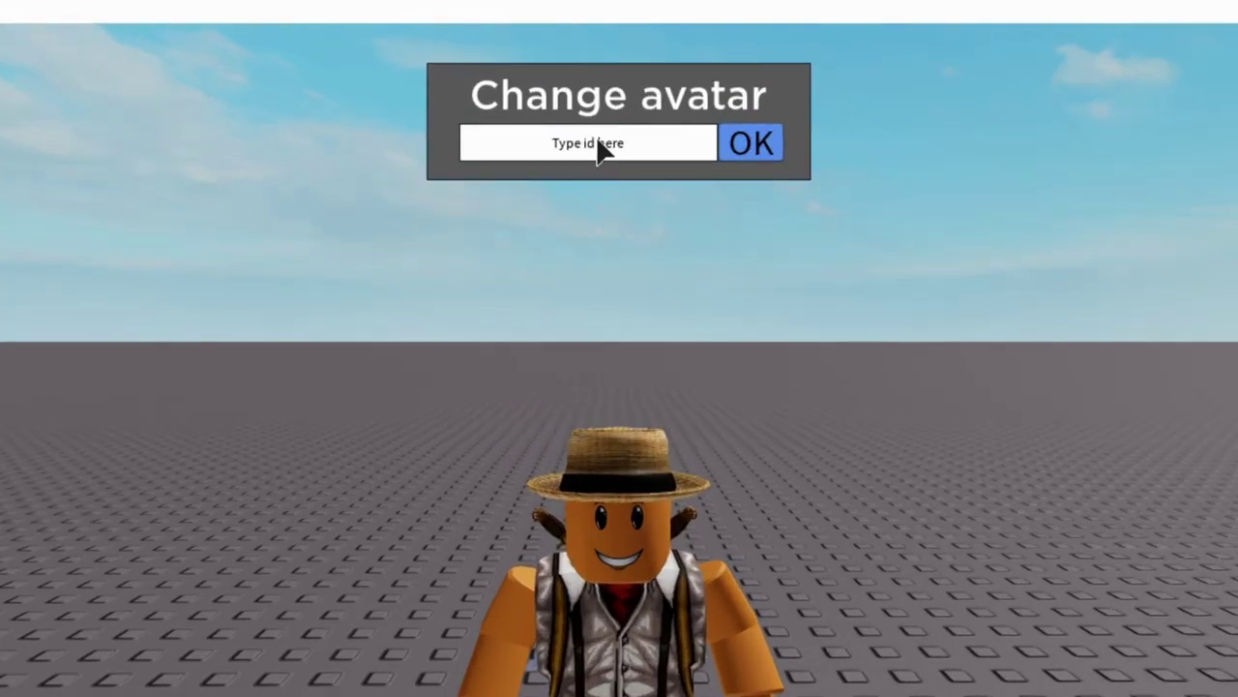
Clear the 'Type id here' placeholder from the Change avatar ID box.
click(613, 99)
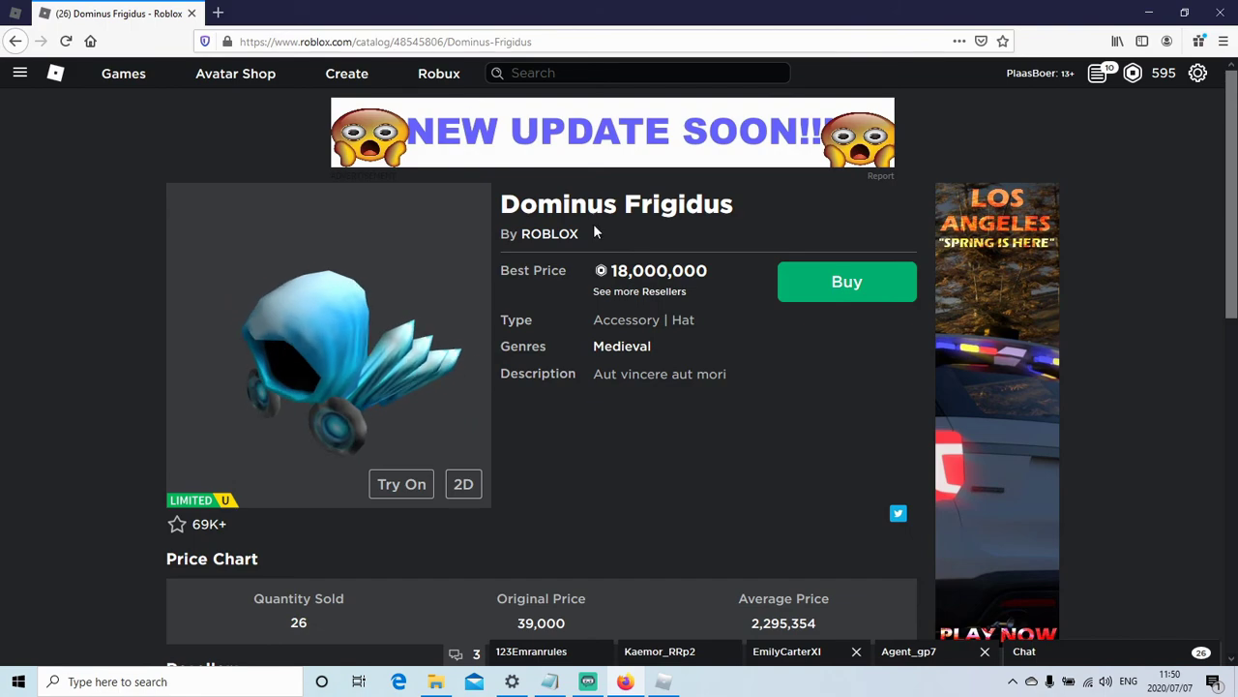
Copy Dominus Frigidus ID 48545806 from the catalog URL and apply it in the Change avatar box.
double_click(440, 41)
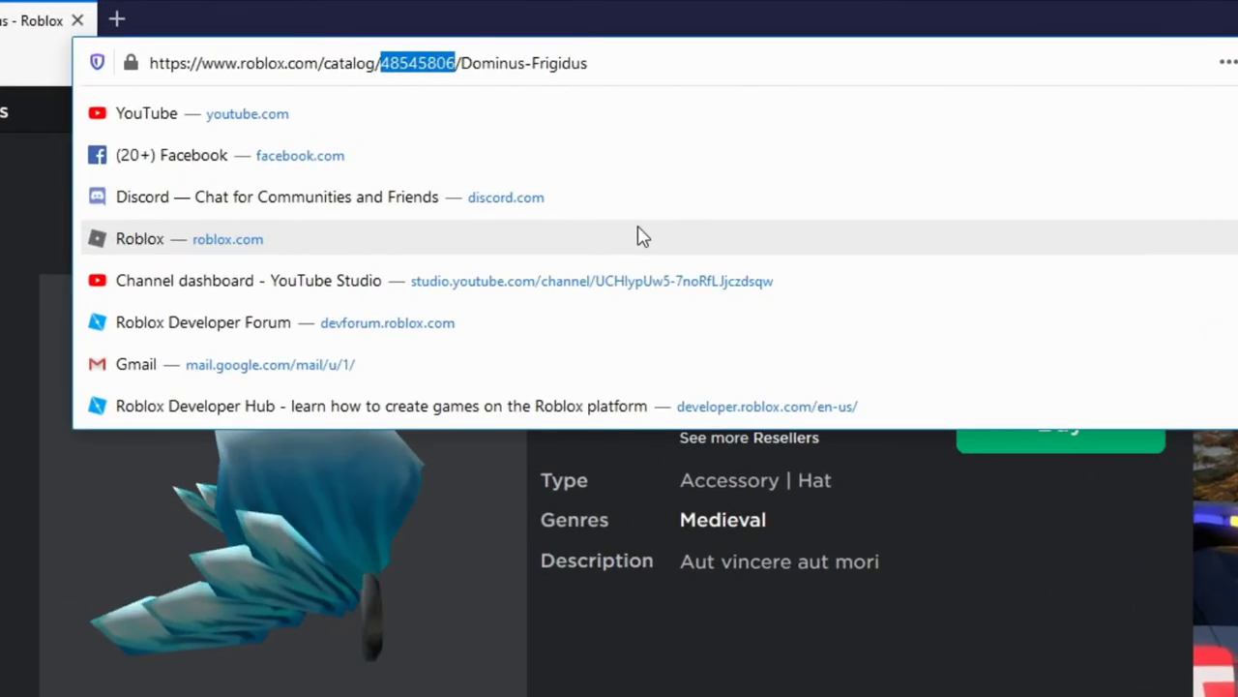
key(ctrl+c)
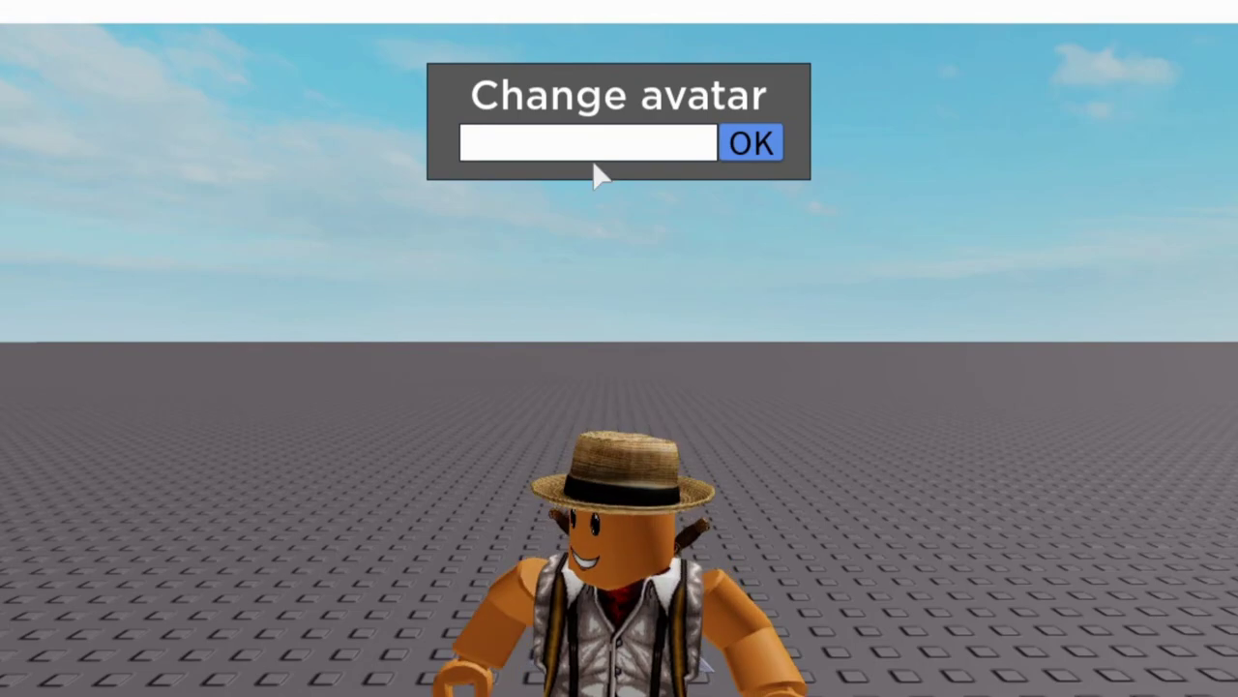
key(ctrl+v)
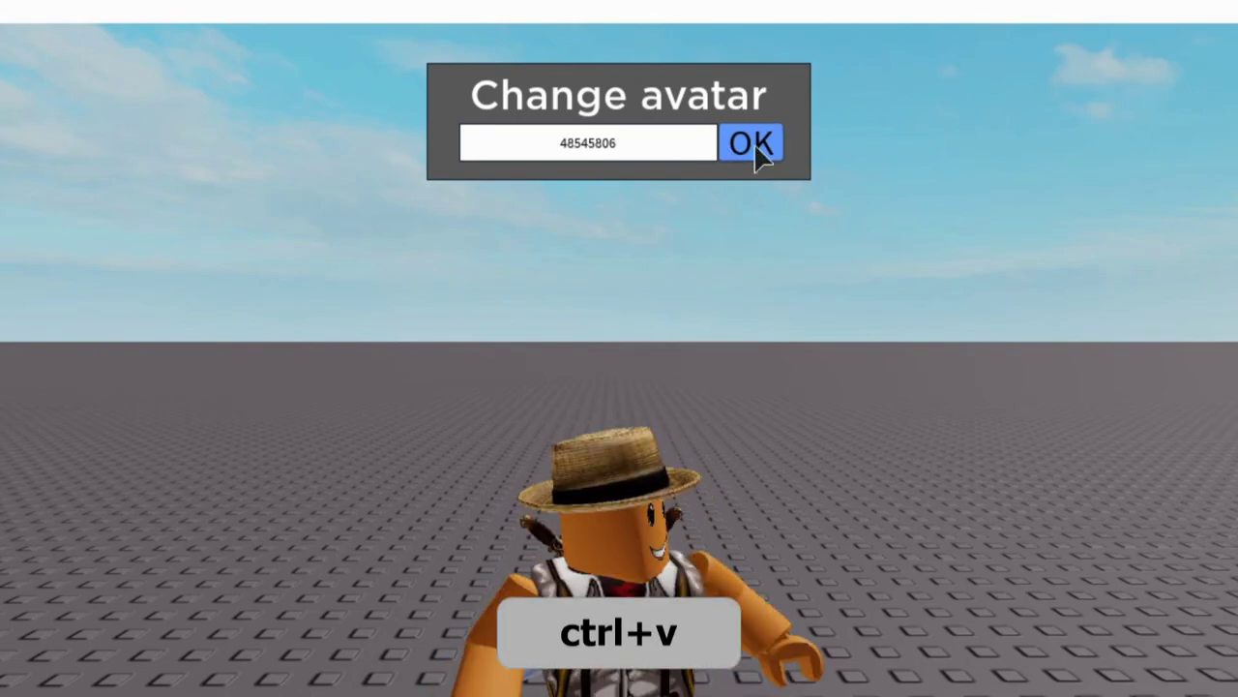
click(753, 145)
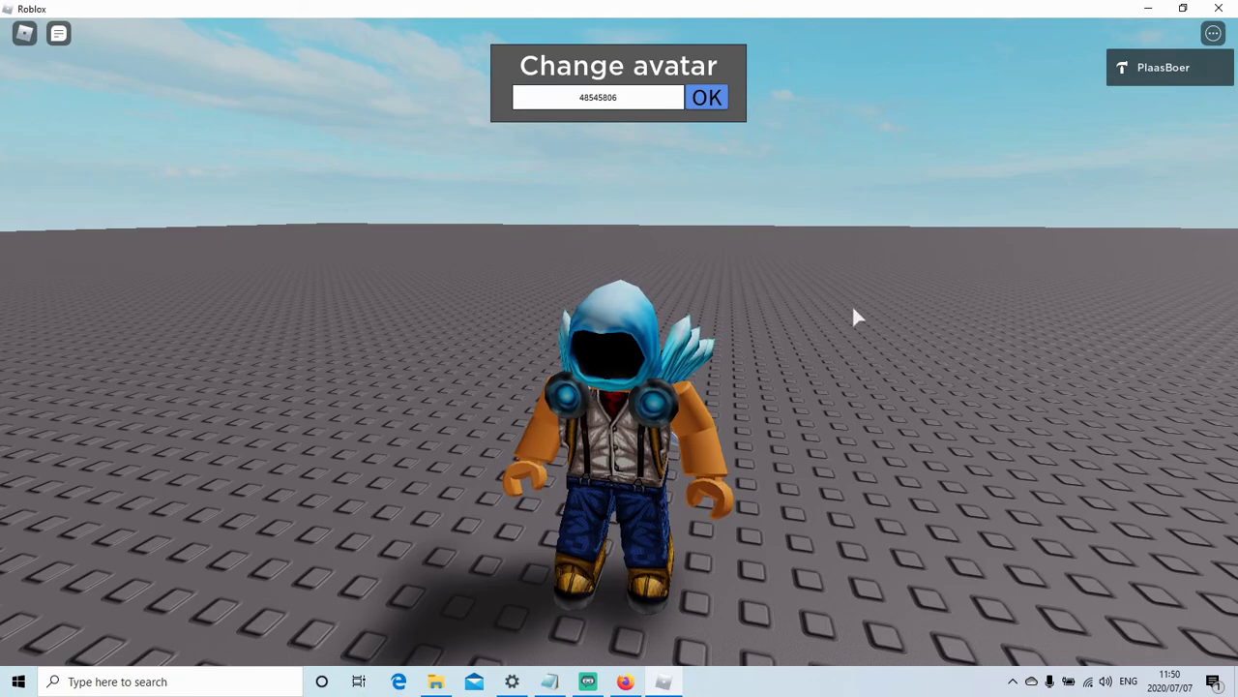
Navigate from Roblox home through Avatar and Get More to the Clothing > All Clothing catalog.
click(625, 681)
click(55, 73)
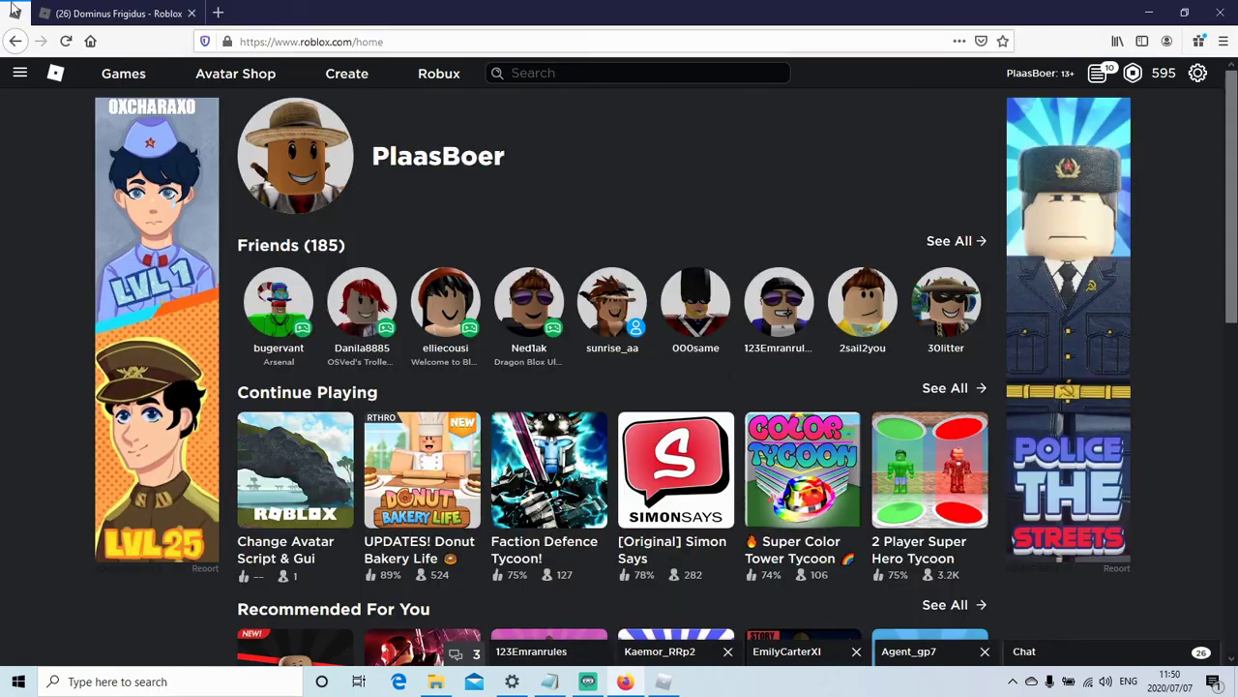
click(20, 77)
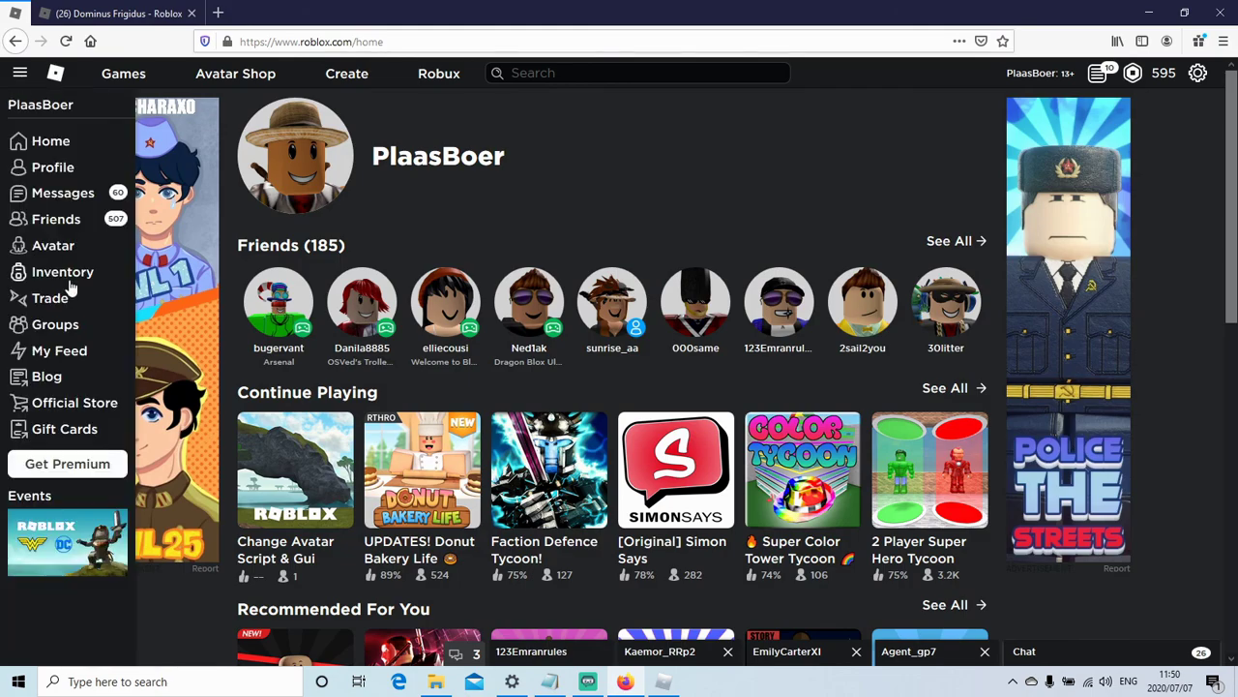
click(56, 246)
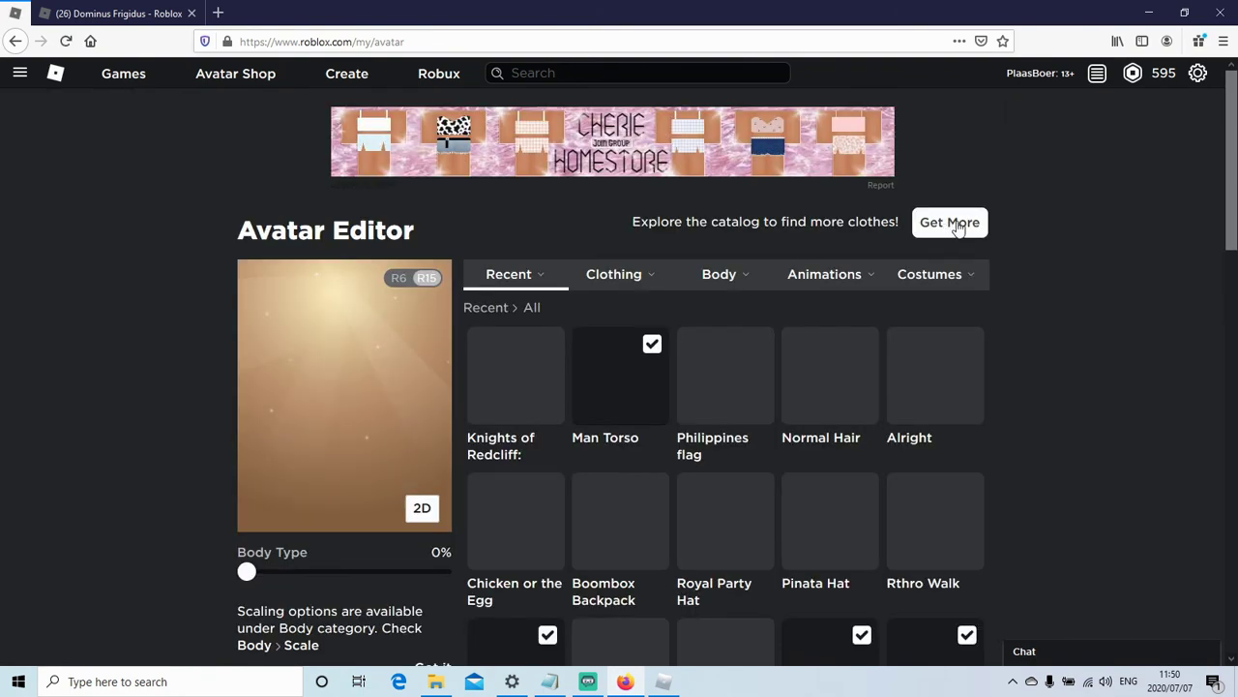
click(953, 223)
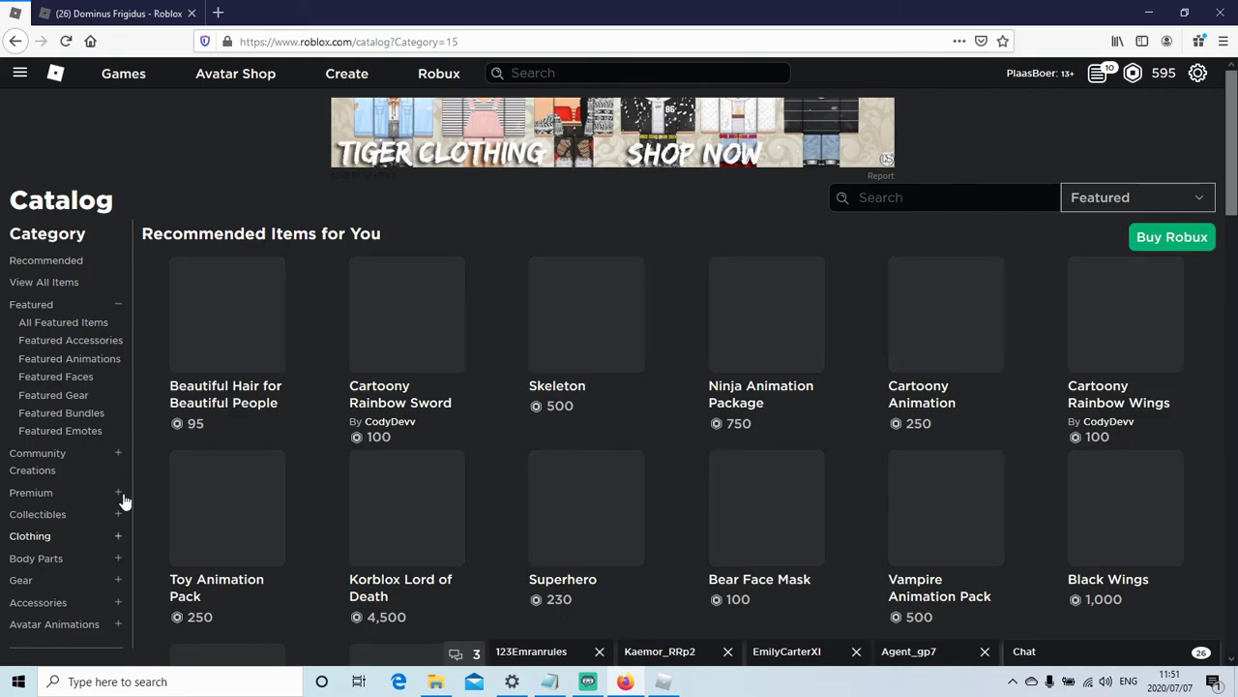
click(117, 457)
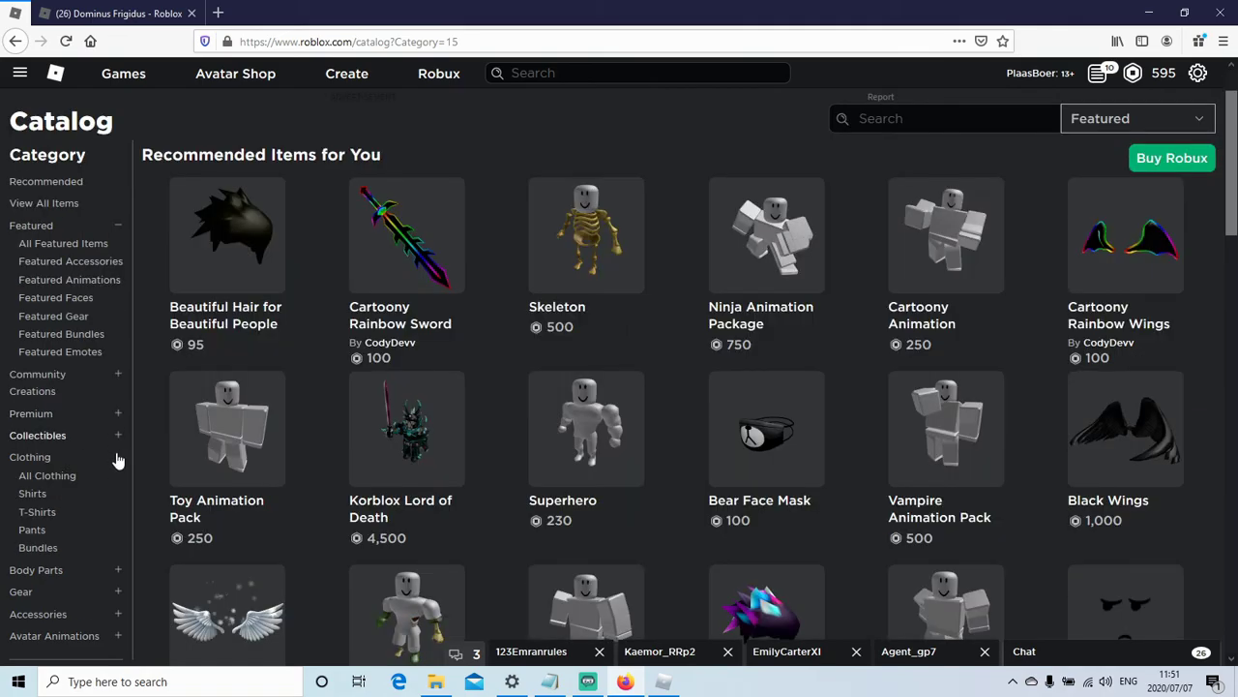
click(60, 480)
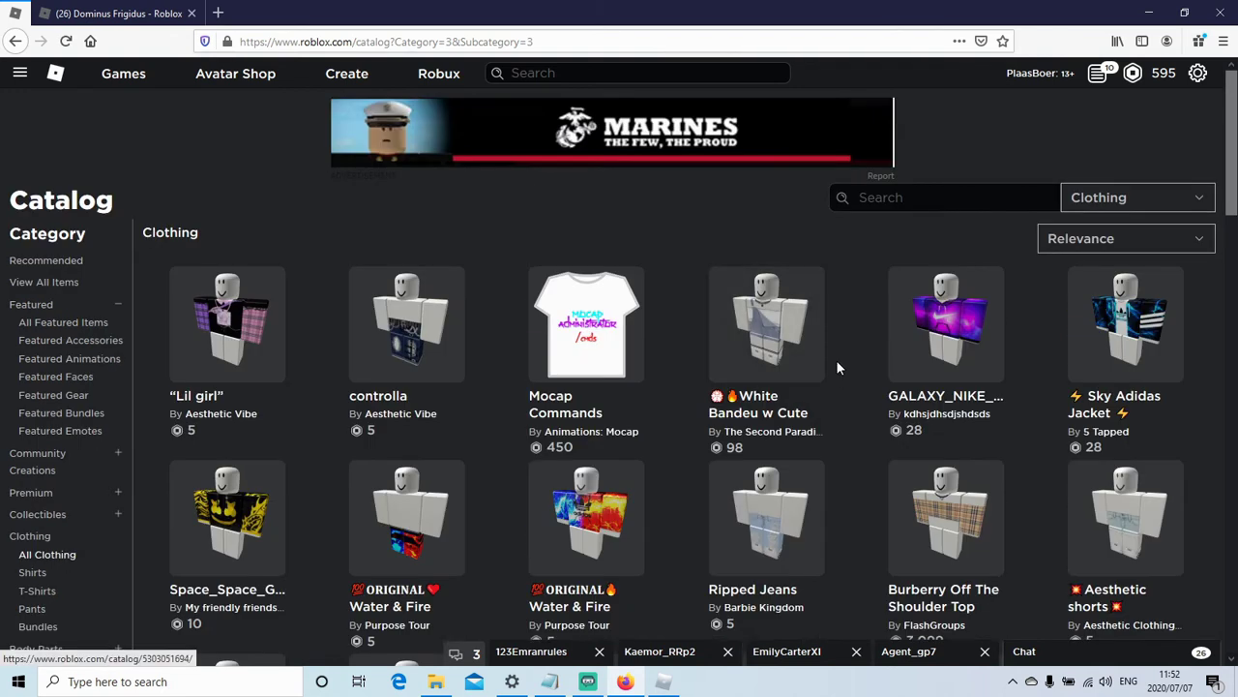
scroll(836, 356, down, 3)
scroll(831, 345, down, 2)
scroll(821, 318, up, 3)
scroll(821, 318, down, 3)
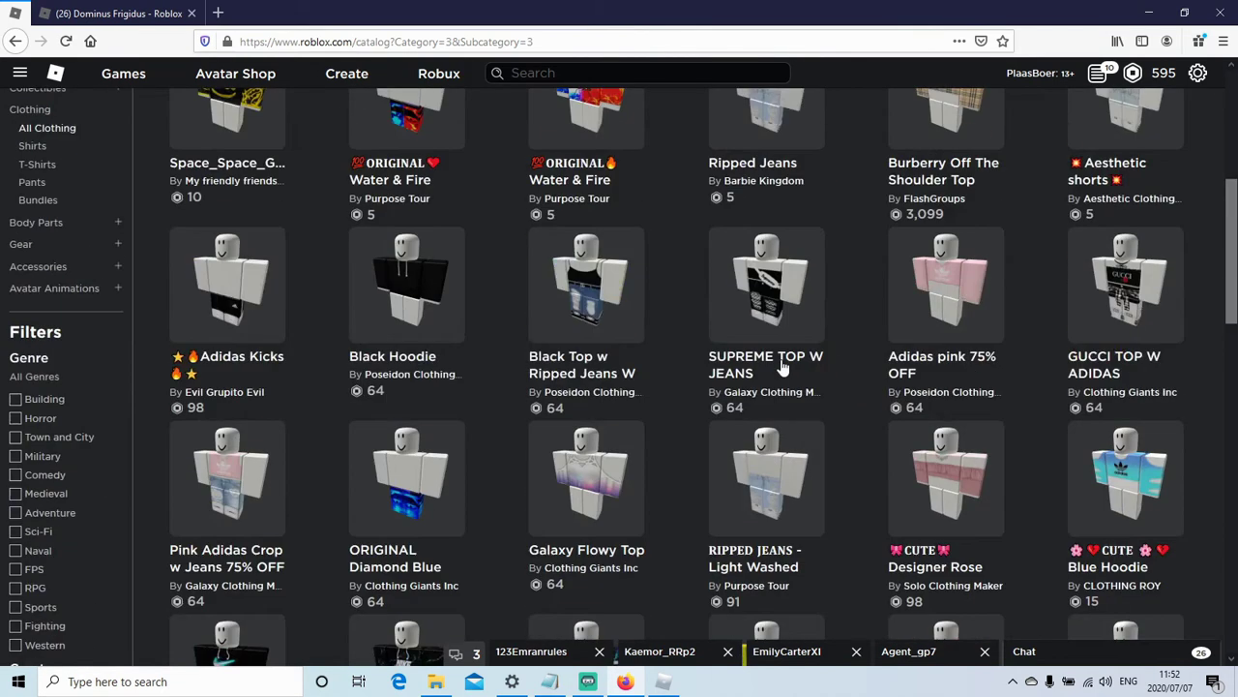
scroll(627, 497, down, 2)
right_click(581, 458)
click(629, 471)
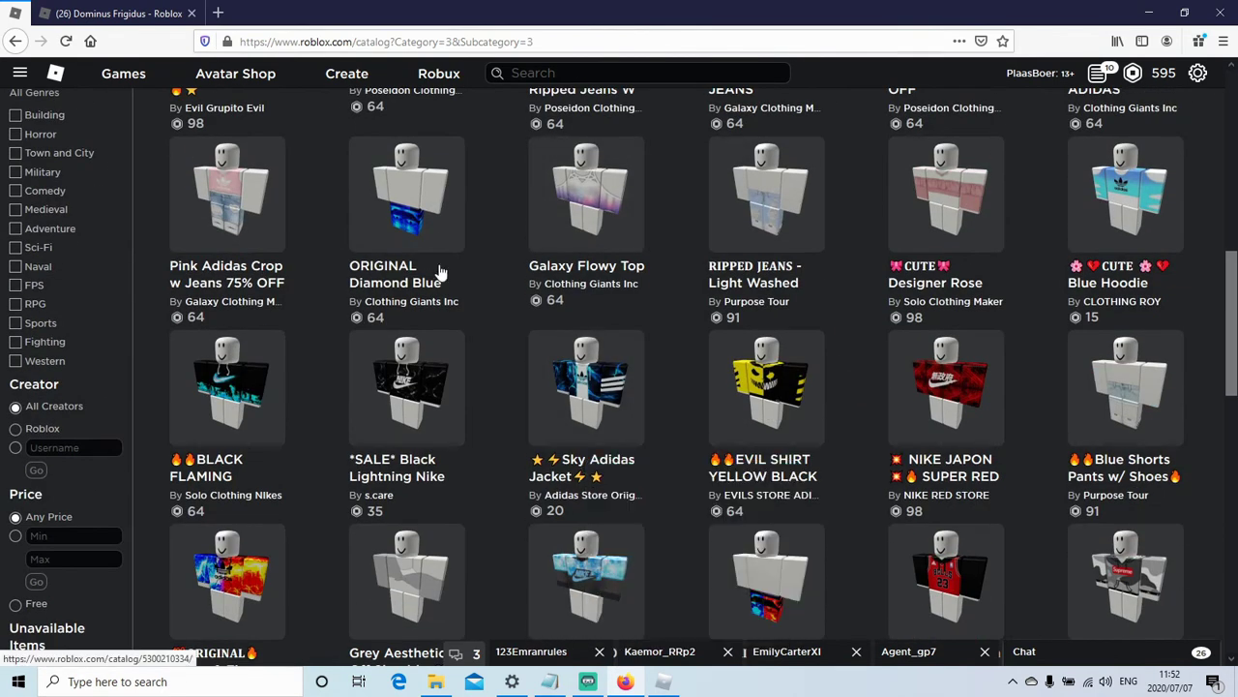
click(124, 12)
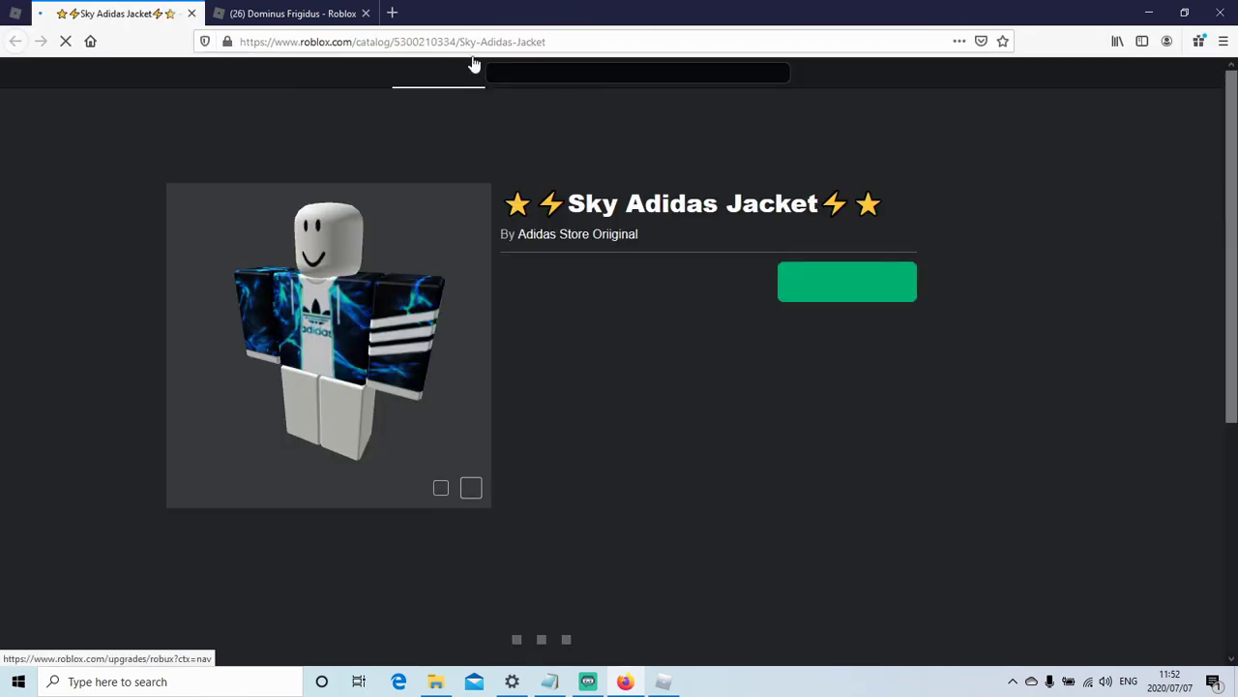
click(433, 41)
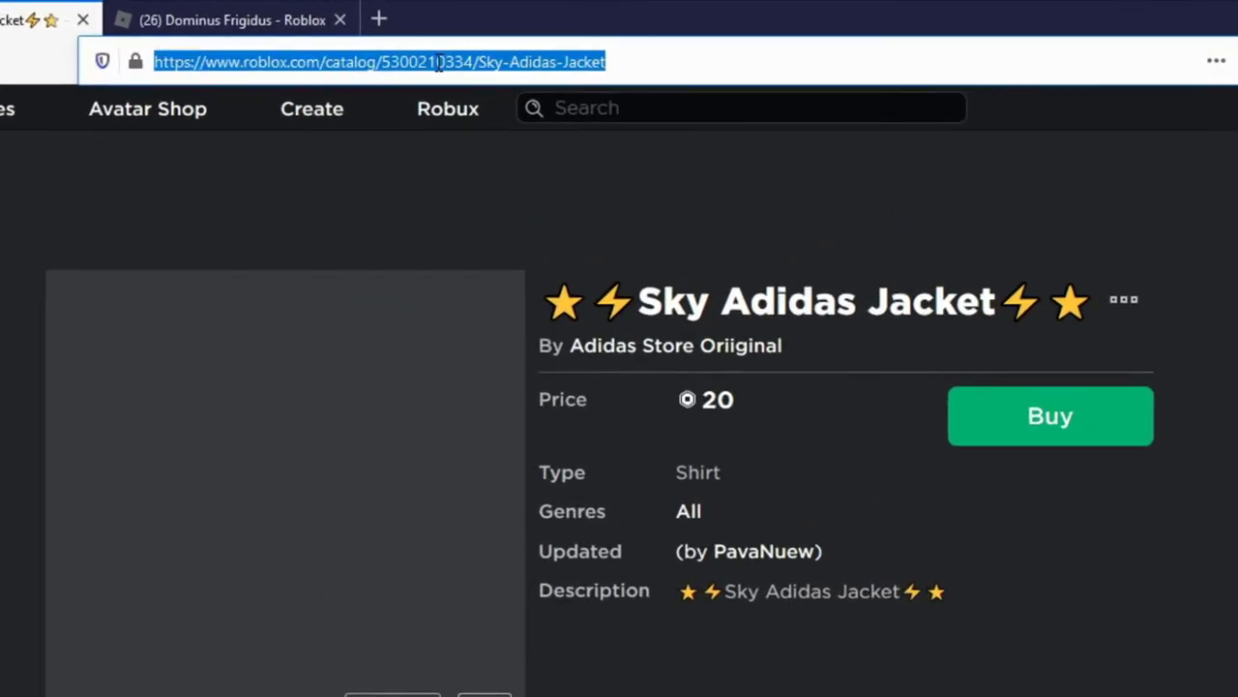
double_click(438, 62)
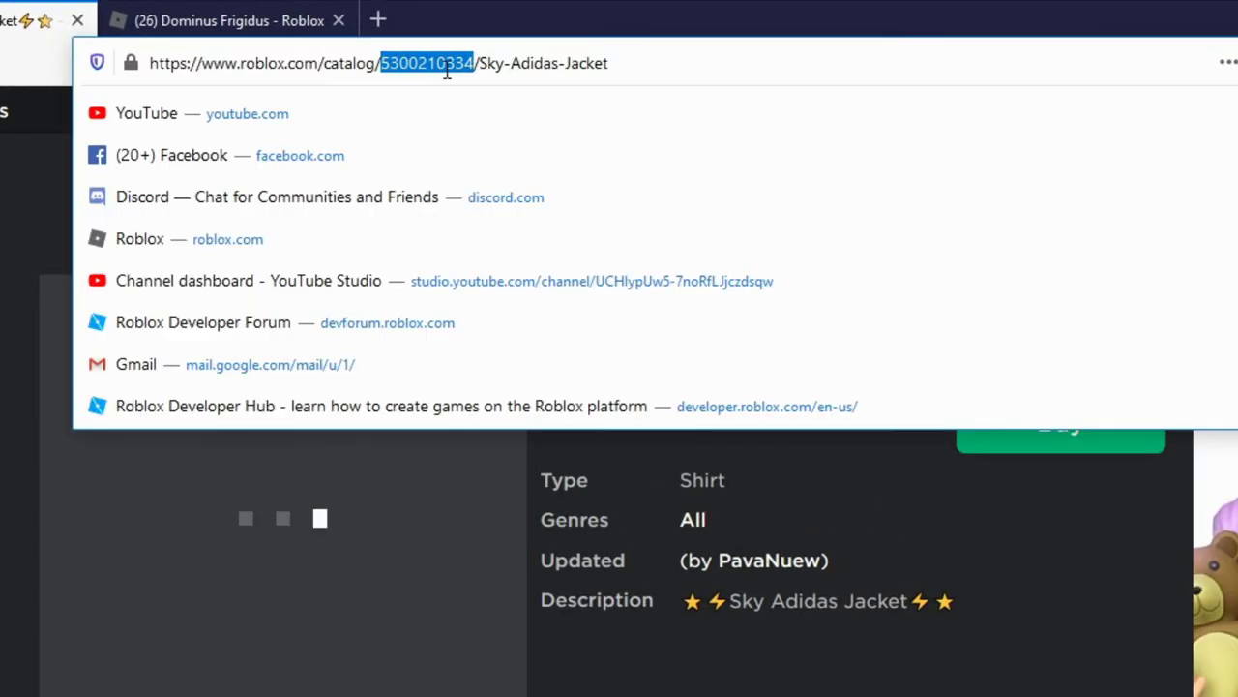
key(ctrl+c)
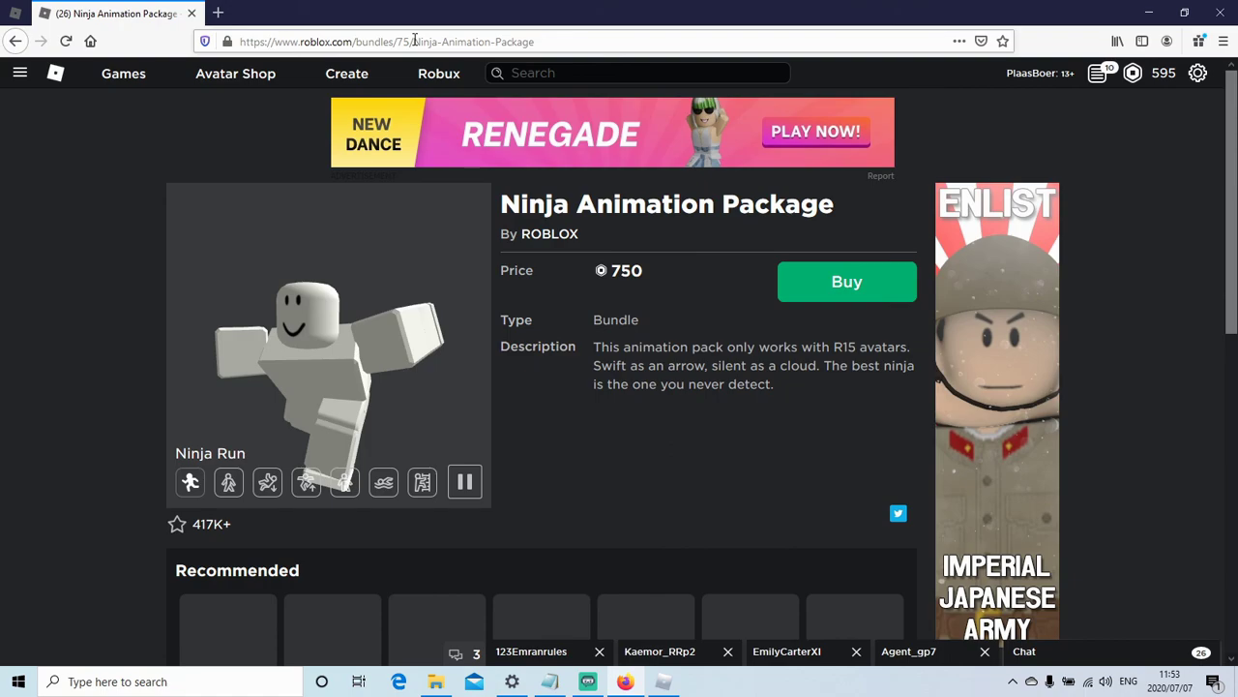
Apply Ninja Animation Package bundle ID 75 to the avatar through the Change avatar box.
drag(414, 41, 398, 41)
click(410, 41)
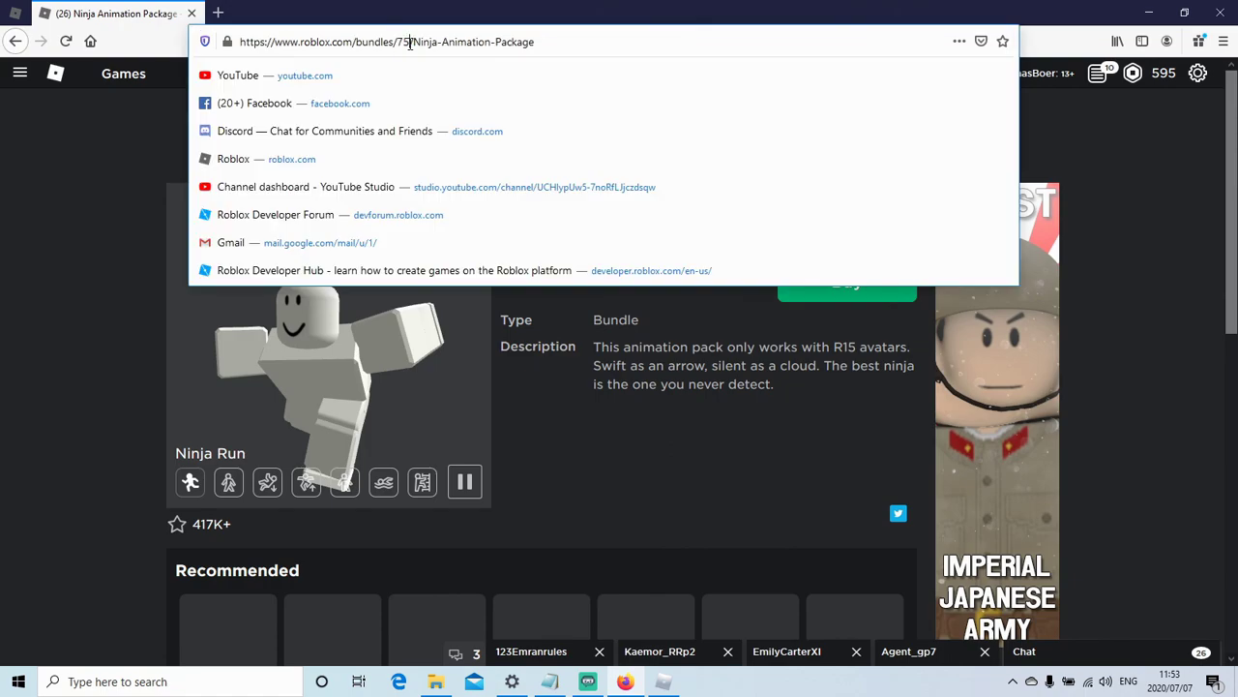
key(alt+Tab)
click(613, 96)
text(75)
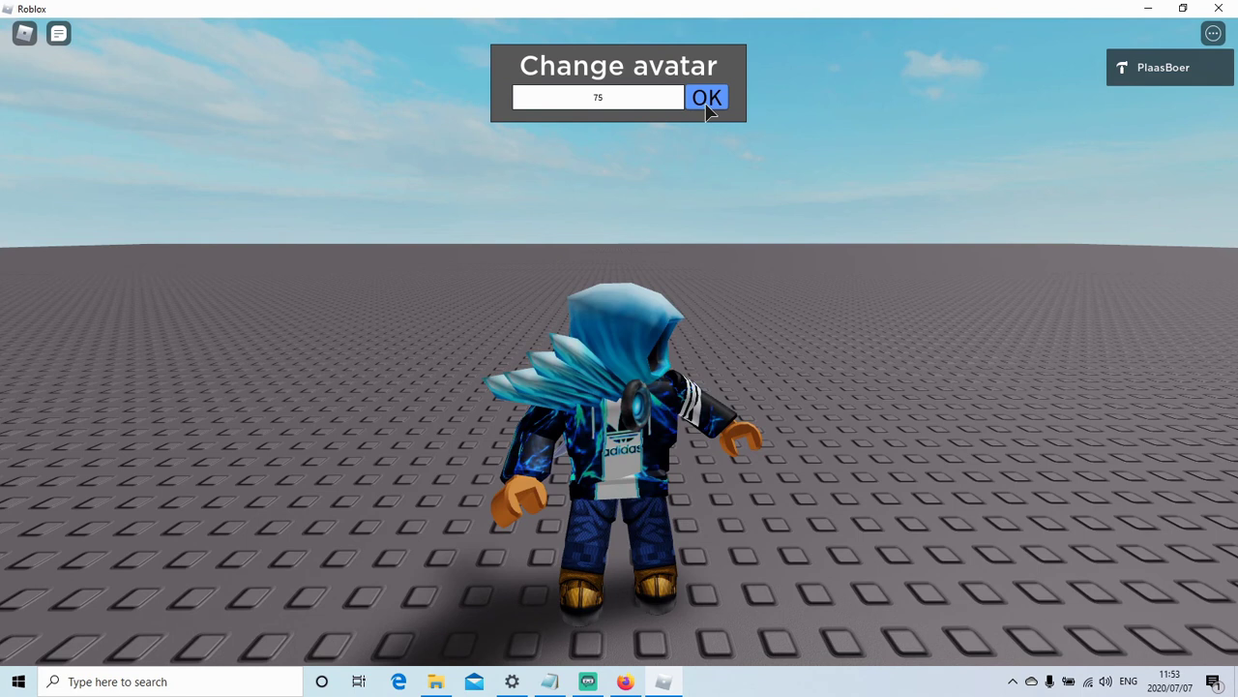
click(707, 103)
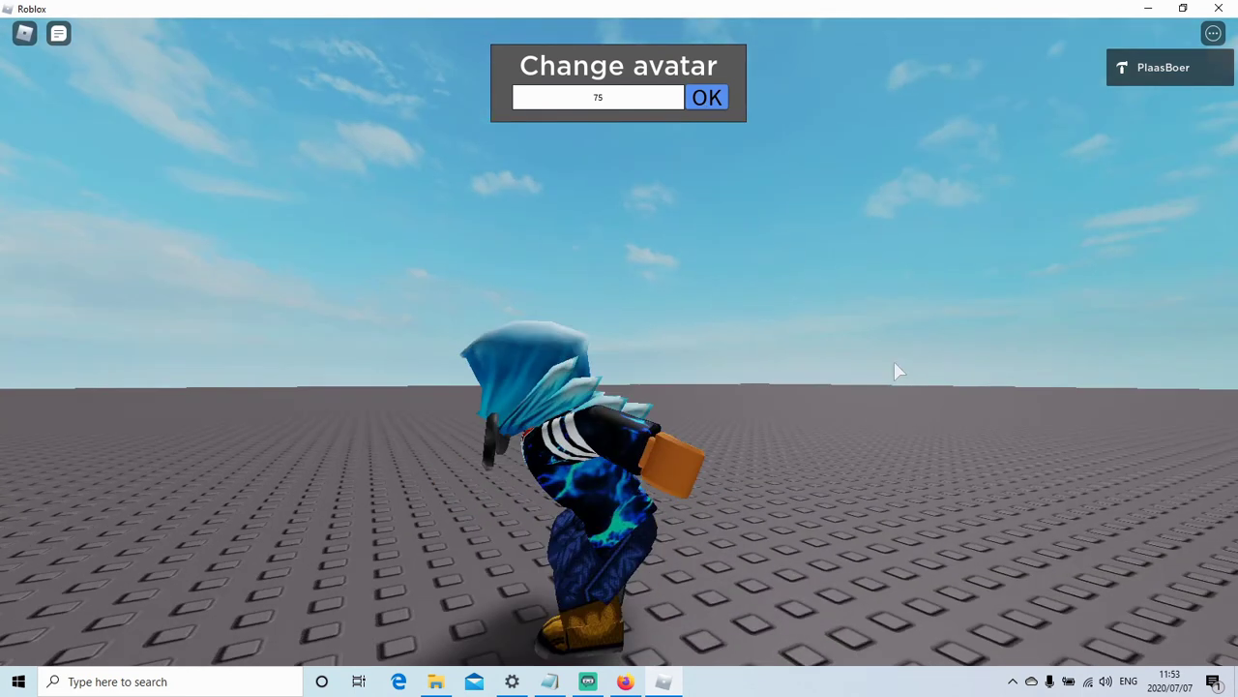
key(alt+Tab)
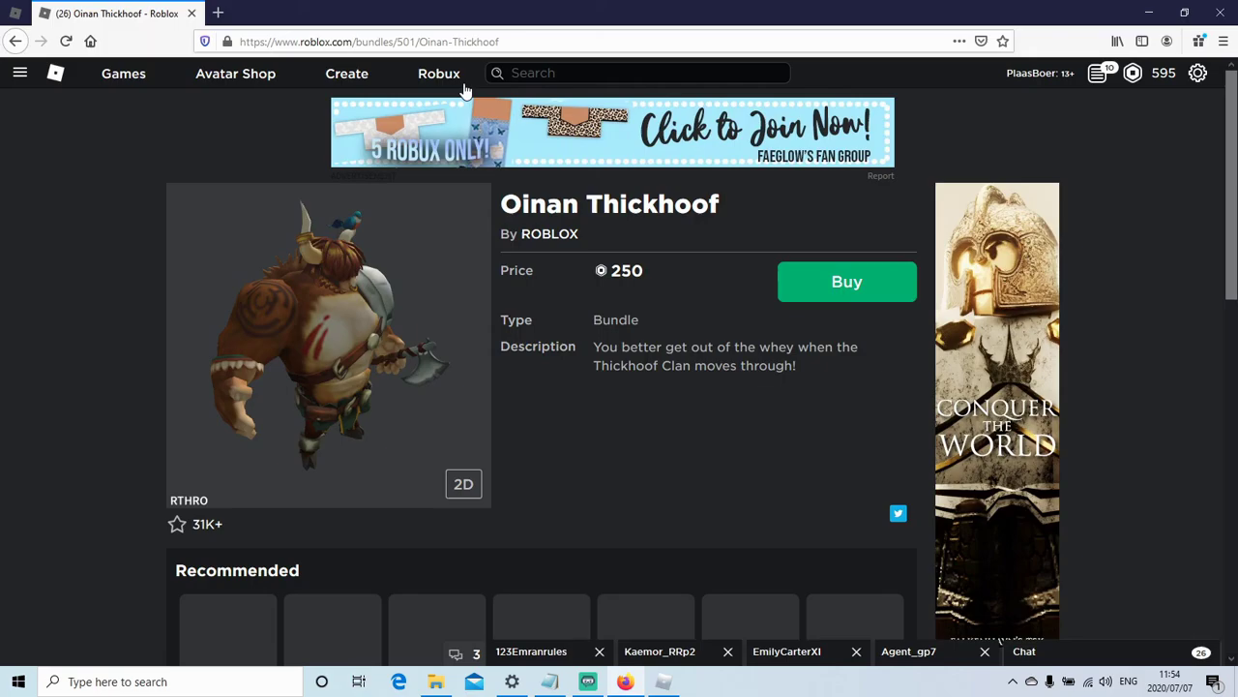
Copy Oinan Thickhoof bundle ID 501 from the address and apply it in the game.
double_click(408, 42)
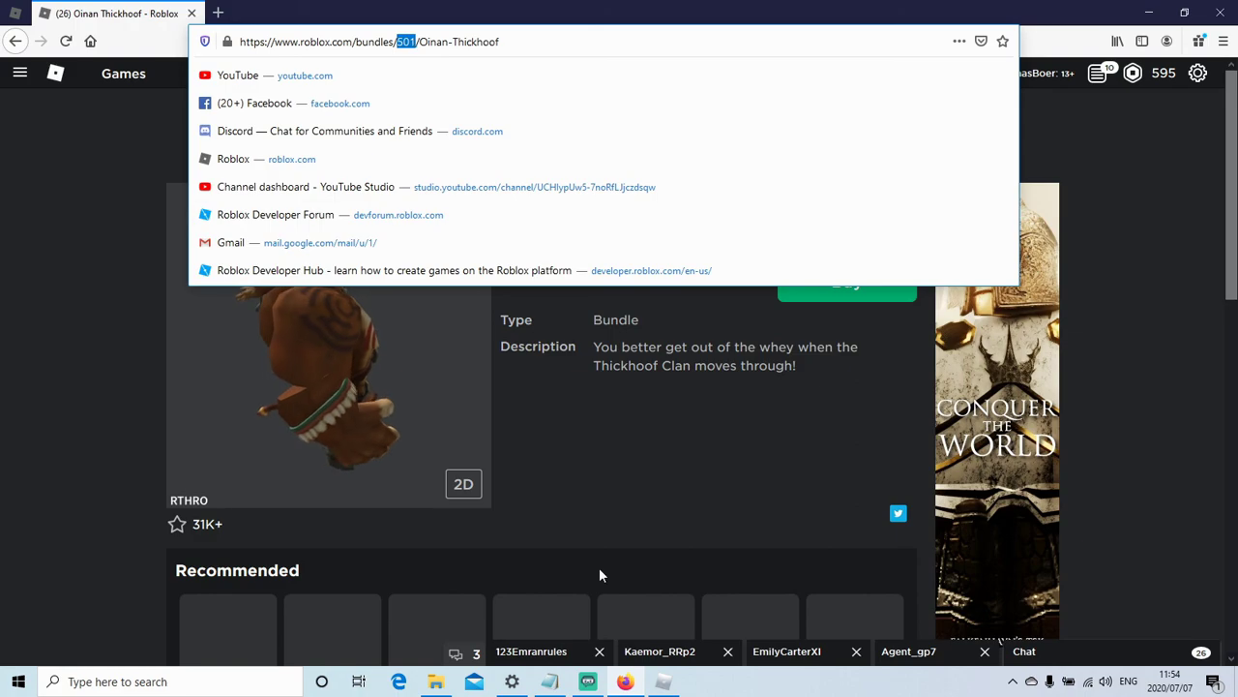
click(664, 681)
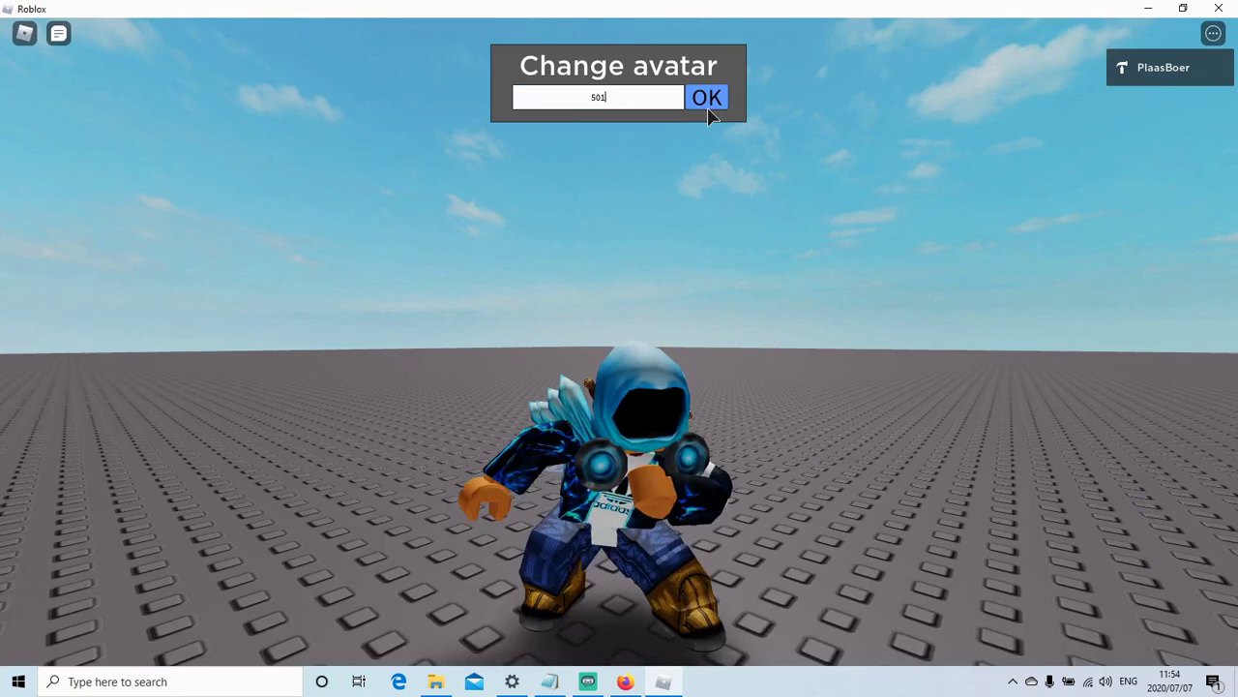
click(706, 98)
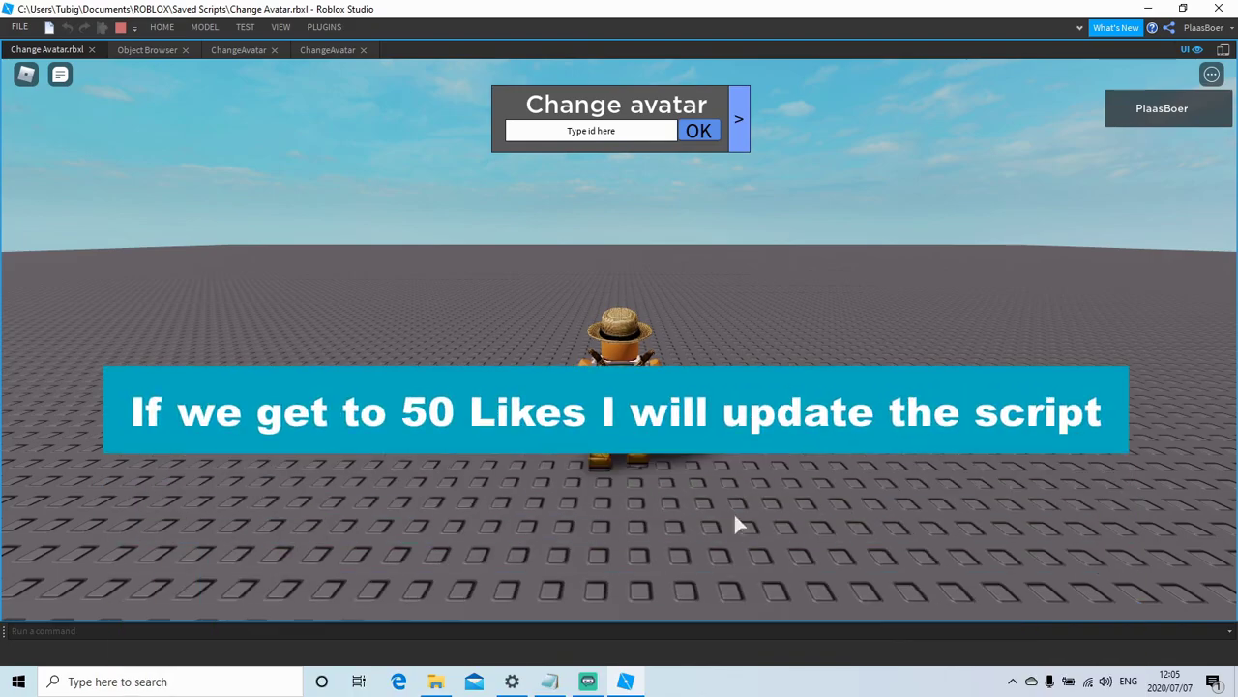
Open the Remove list using the '>' button beside the Change avatar box.
click(745, 129)
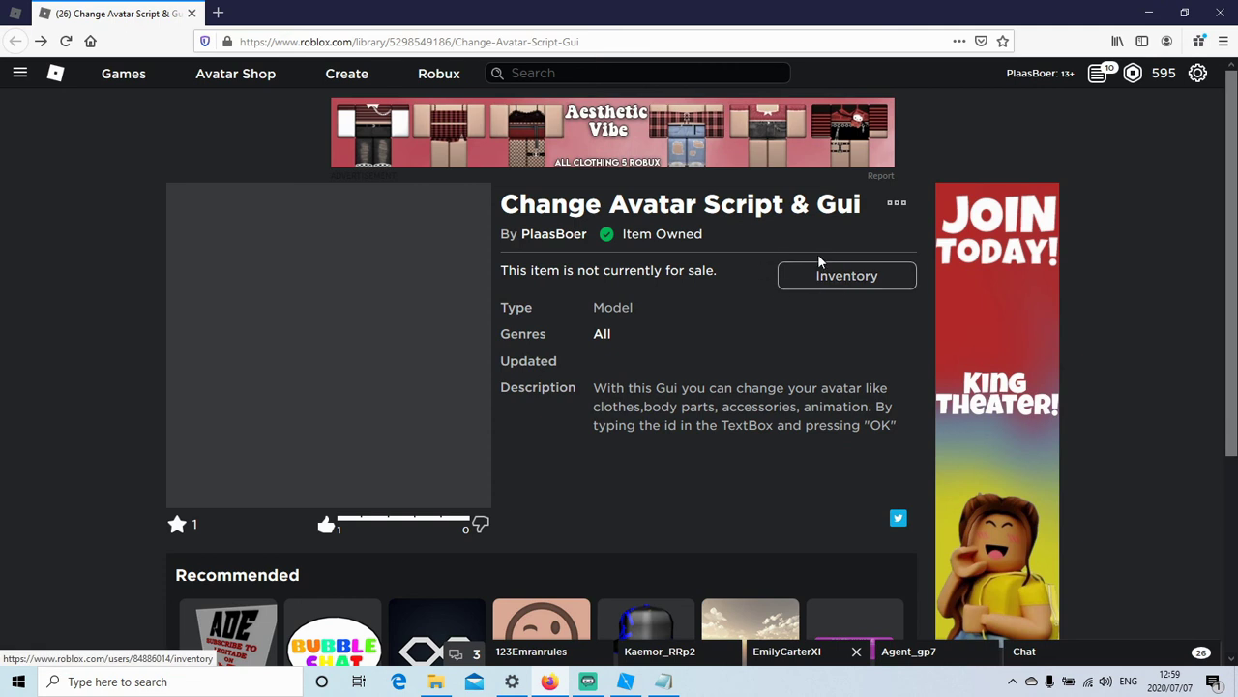
Bring the Roblox Studio Baseplate place to the front from the taskbar.
click(626, 683)
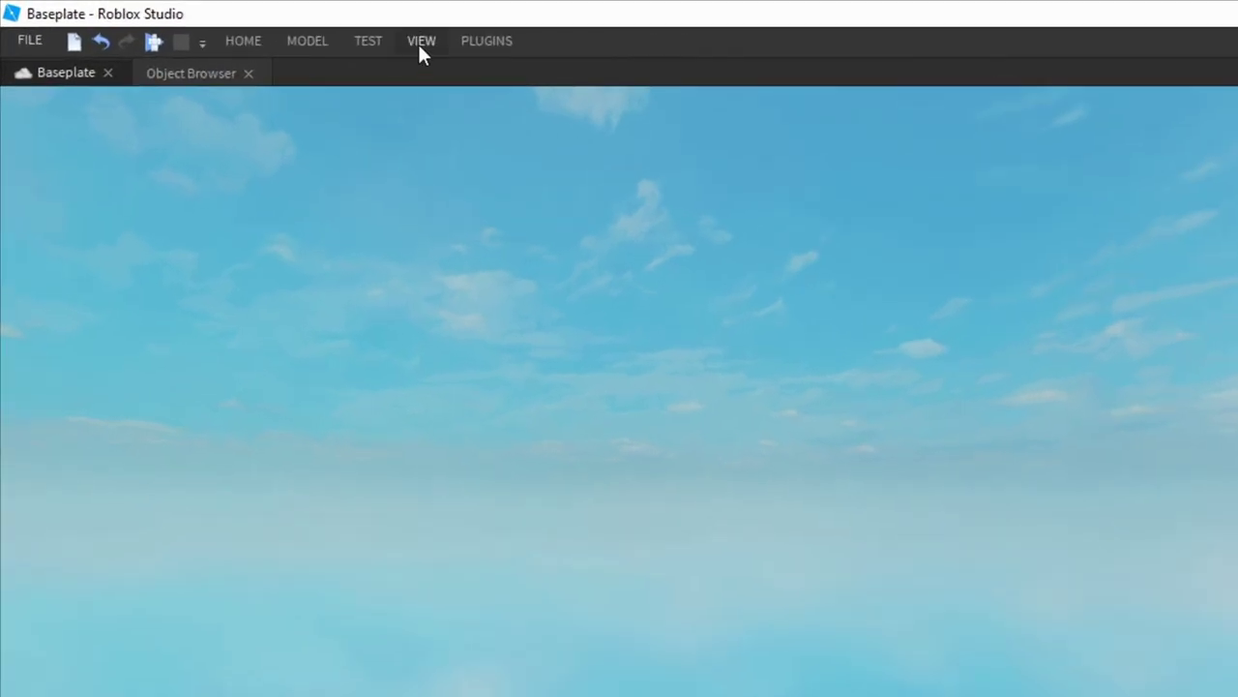
Insert Change Avatar Script & Gui from the Toolbox's Inventory > My Models, then close the Toolbox.
click(421, 43)
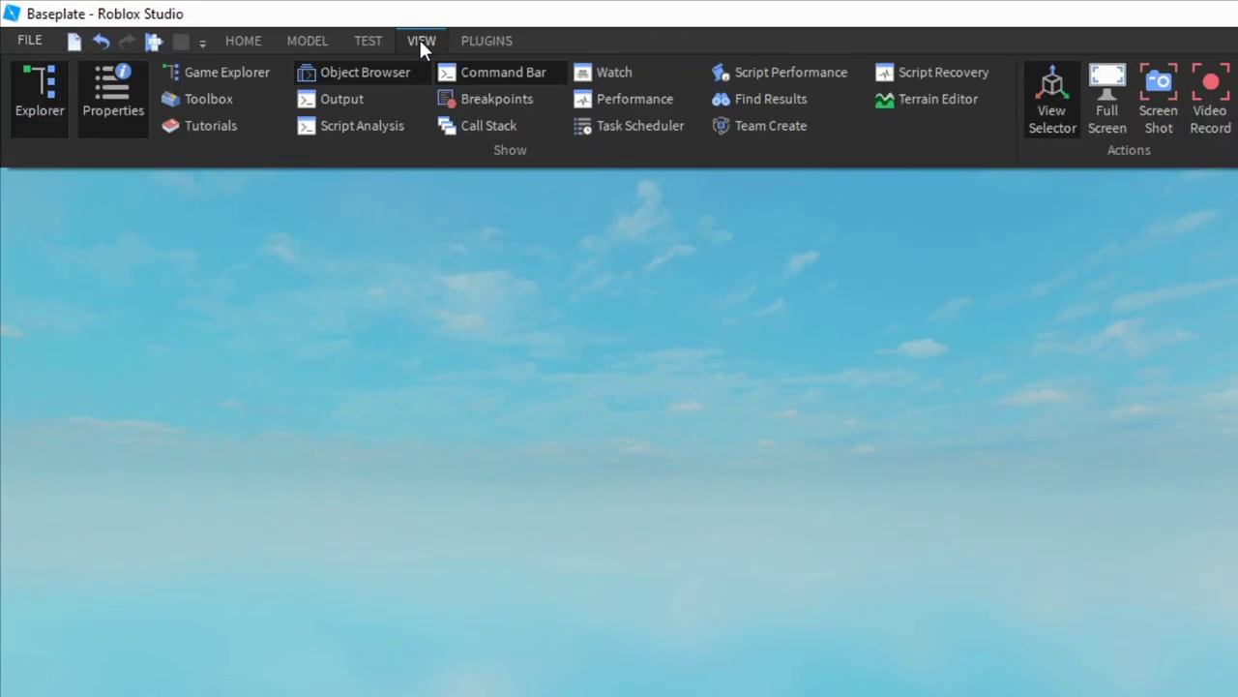
click(198, 99)
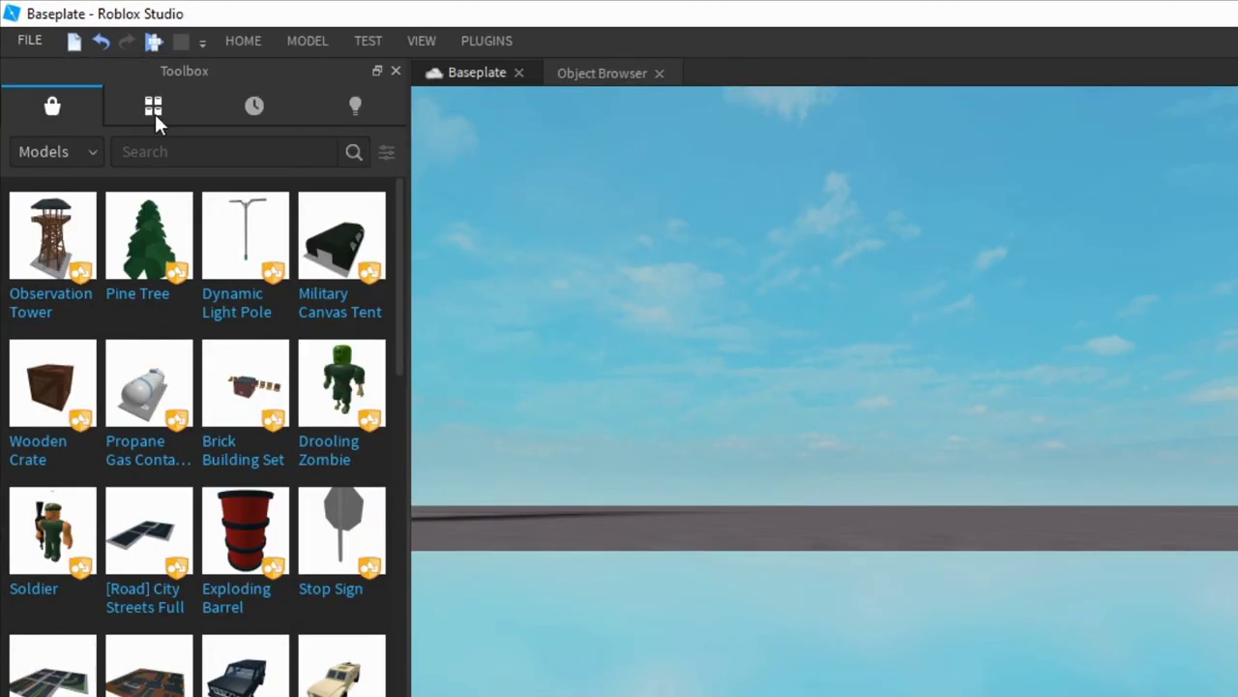
click(148, 106)
click(83, 149)
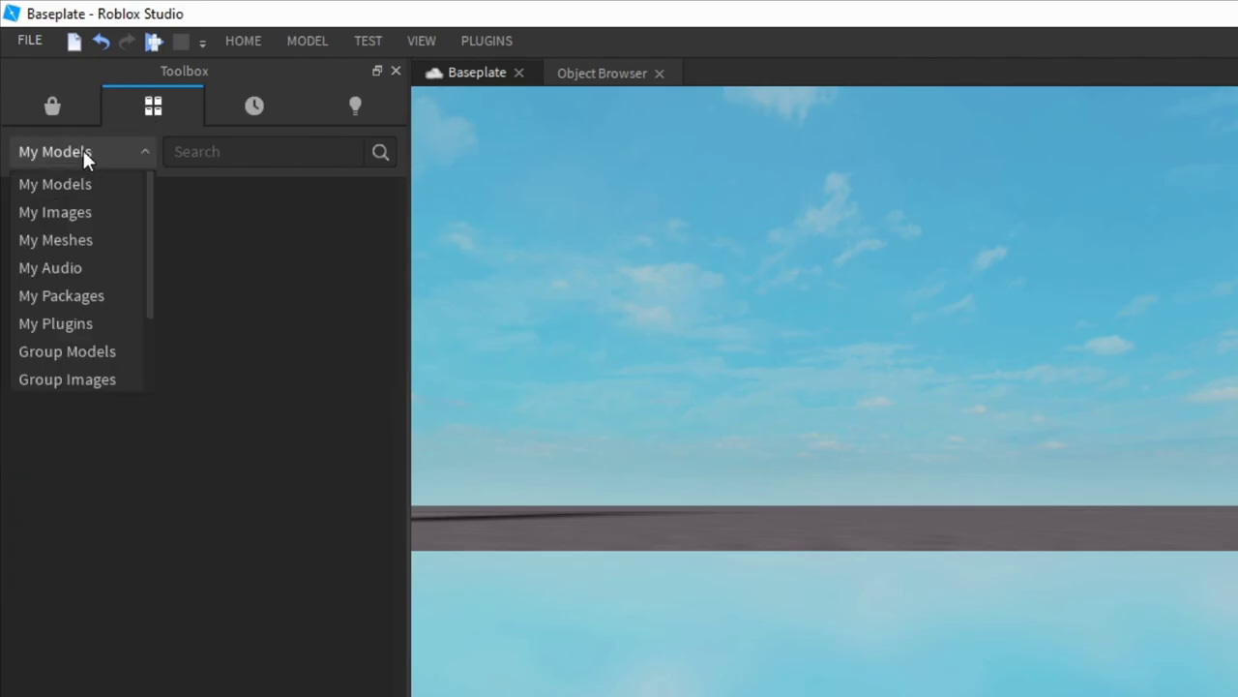
click(82, 183)
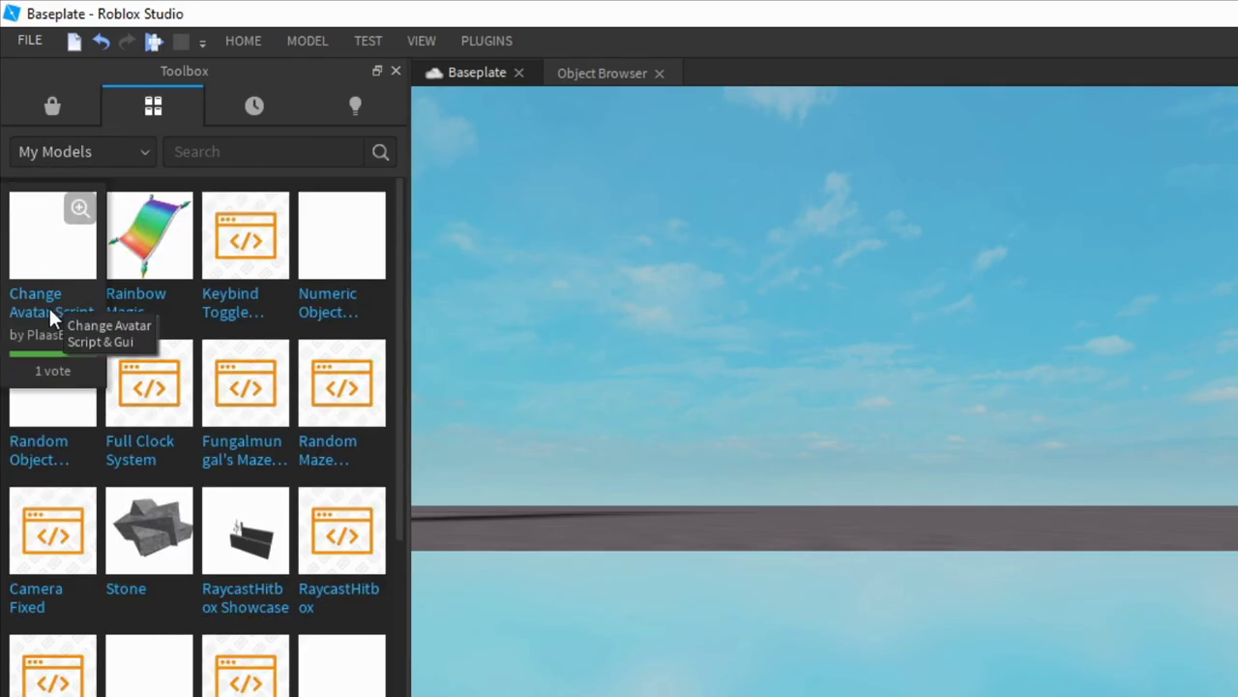
click(48, 305)
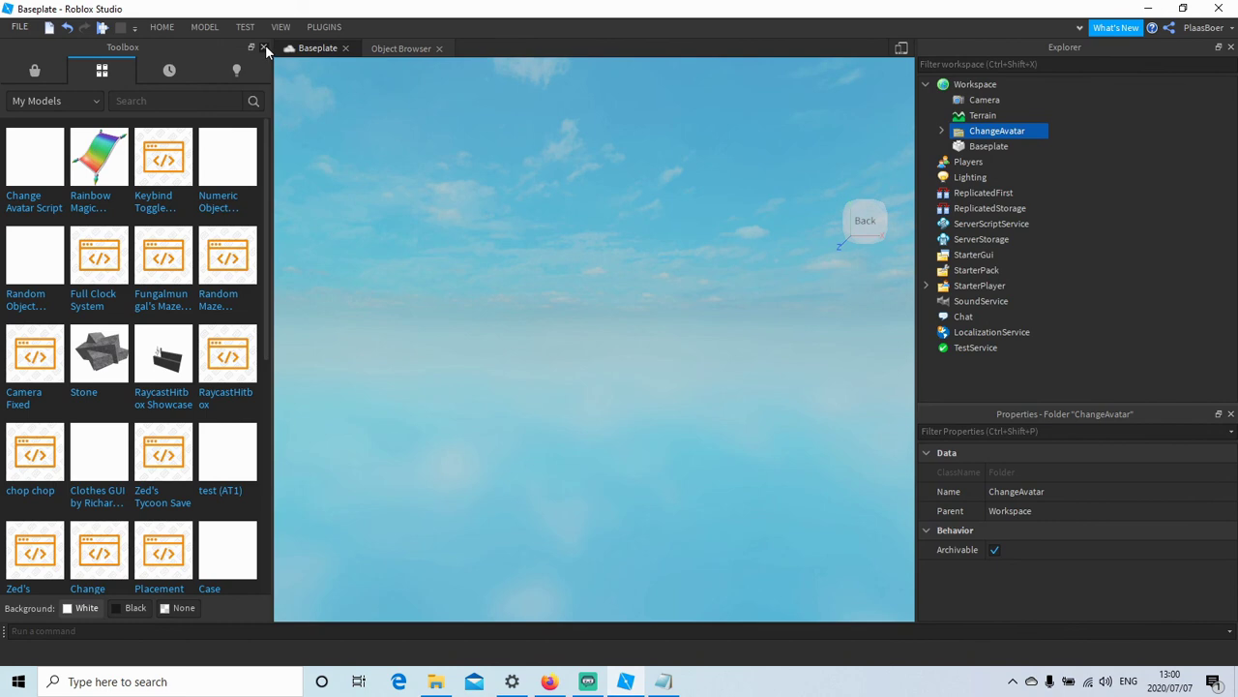
click(264, 47)
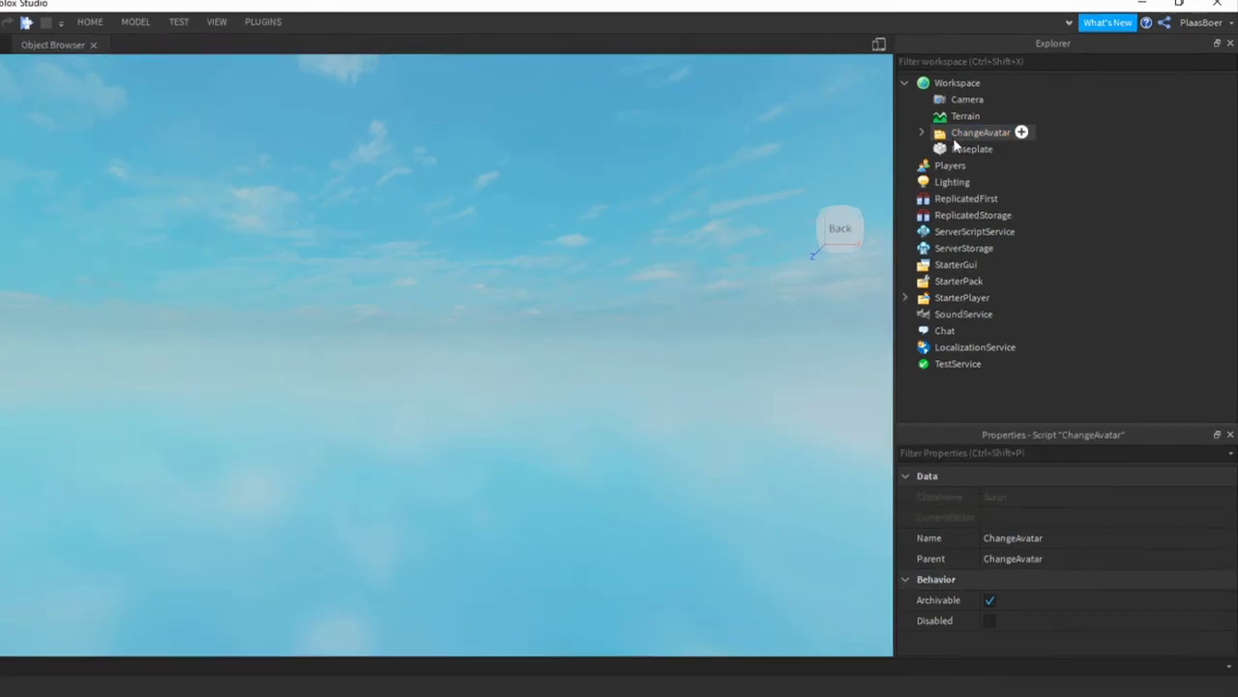
Drag the ChangeAvatar folder's script, RemoteEvent and GUI into ServerScriptService, ReplicatedStorage and StarterGui.
click(921, 133)
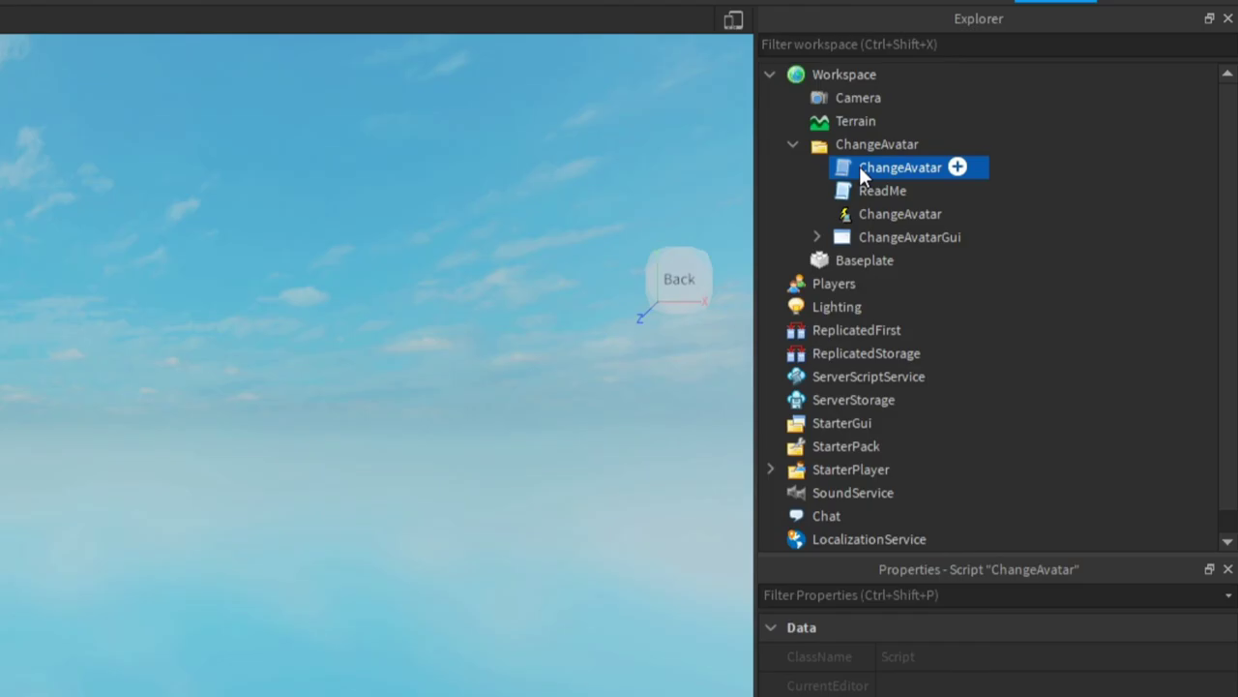
drag(859, 166, 932, 380)
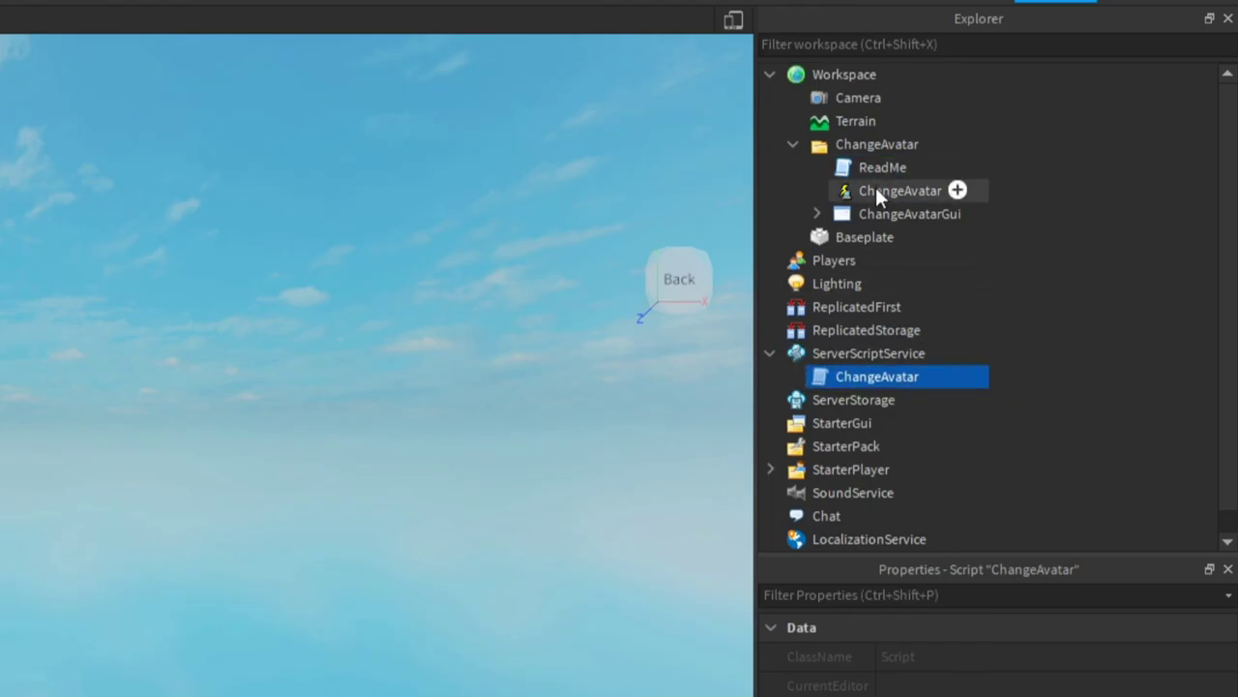
drag(875, 187, 982, 328)
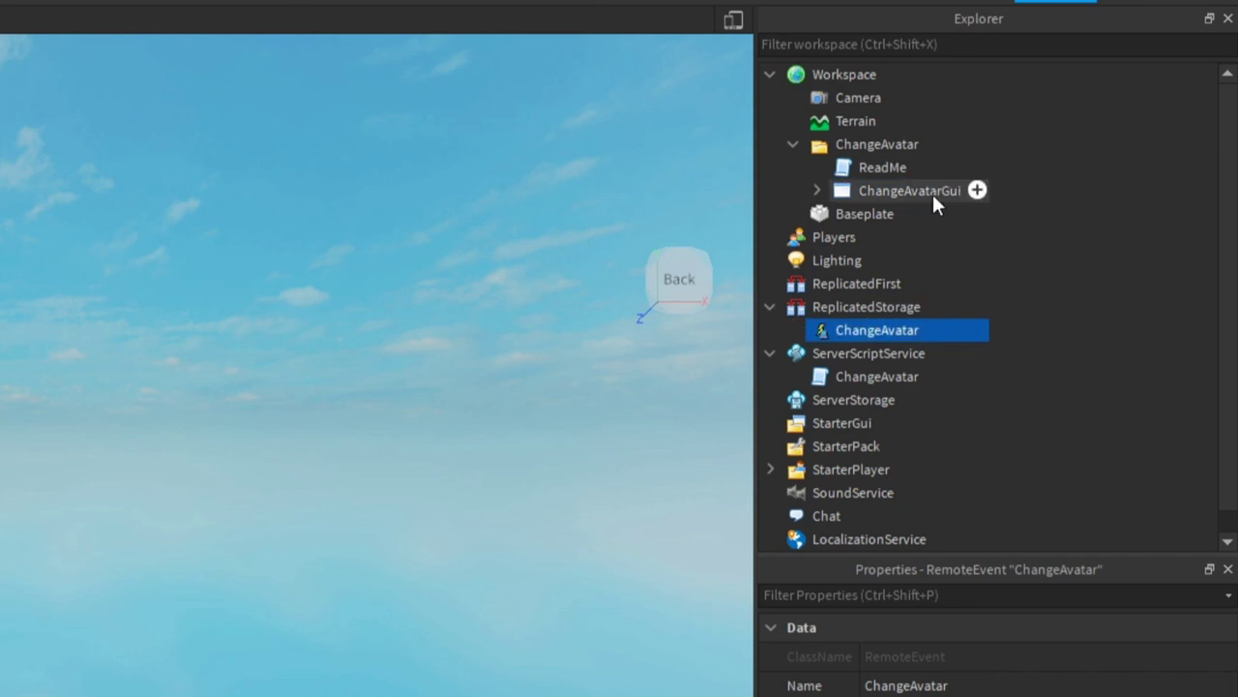
drag(932, 192, 987, 423)
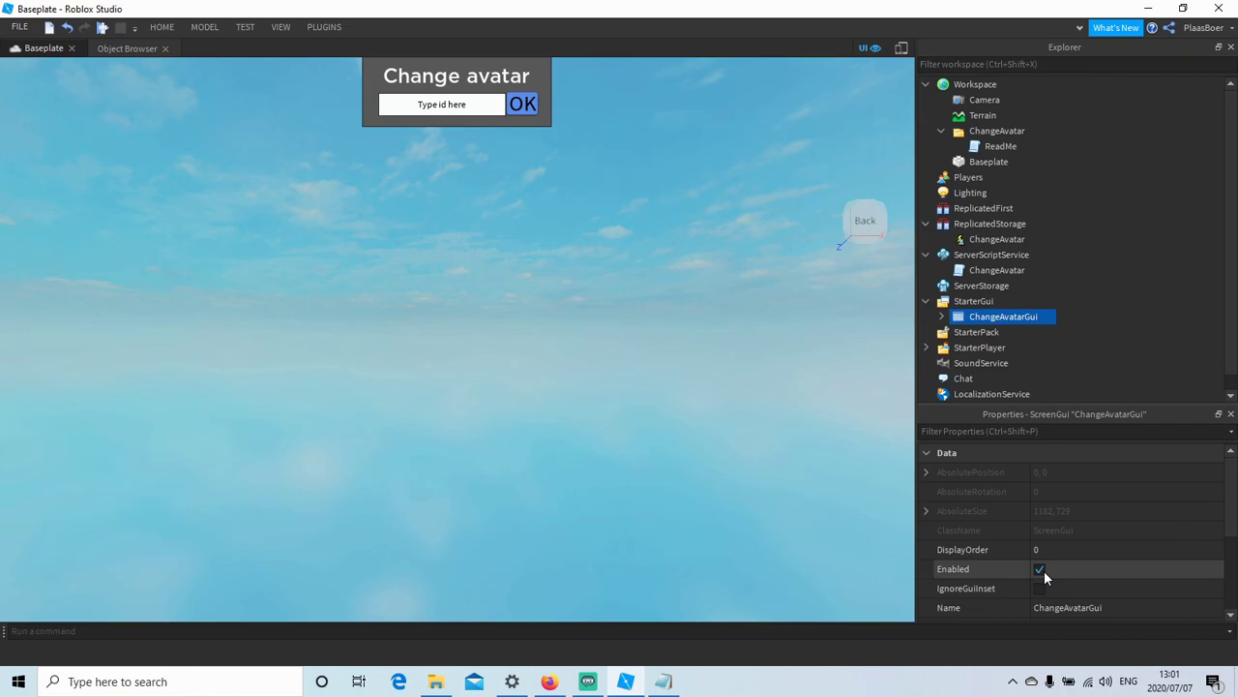
Turn the Change avatar GUI's Enabled setting off and back on, then start a play test.
click(1042, 570)
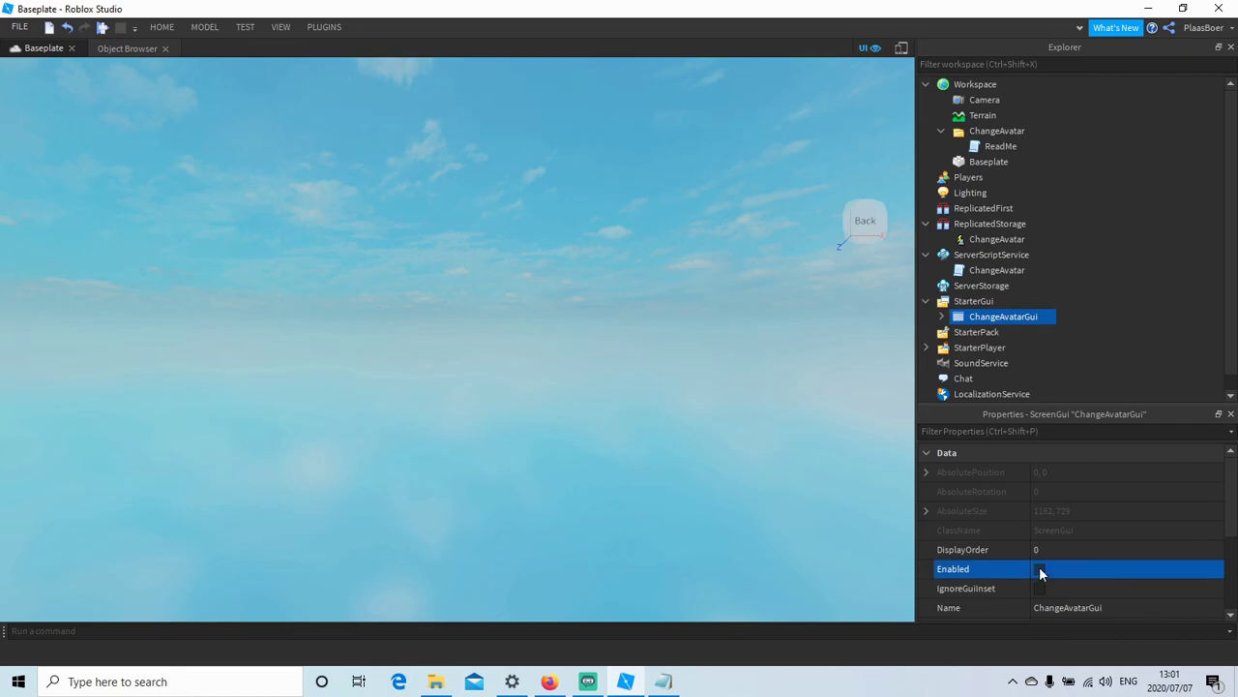
click(1040, 571)
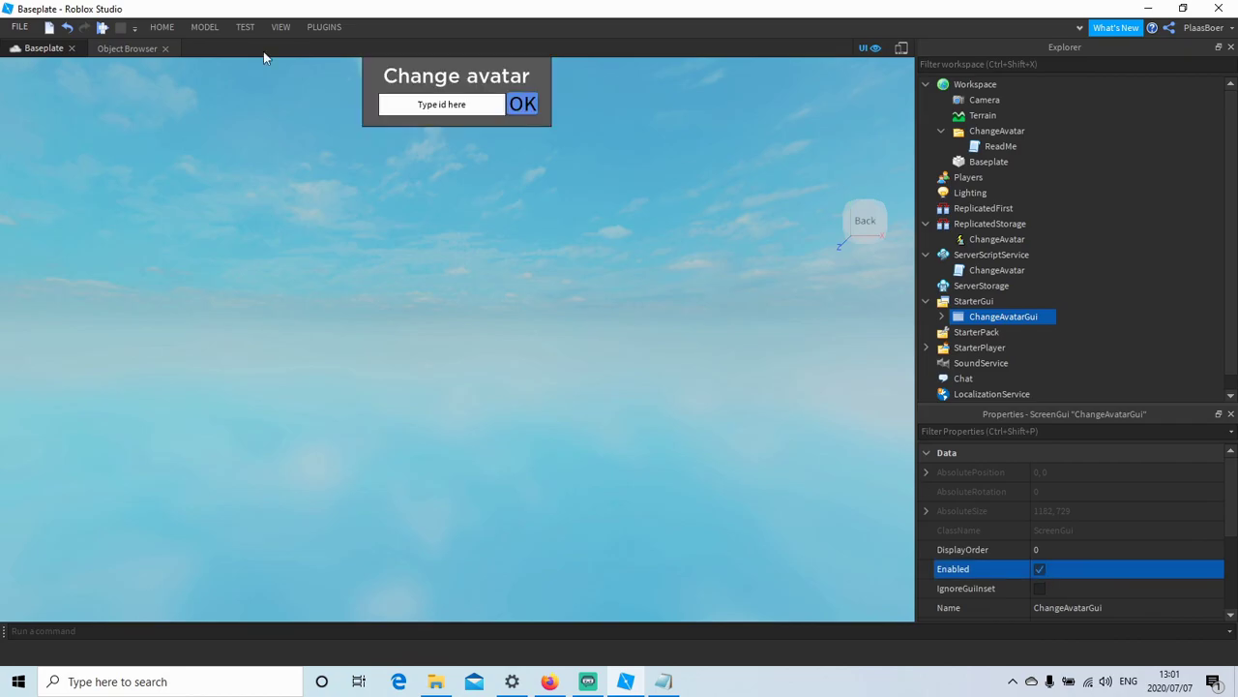
click(102, 29)
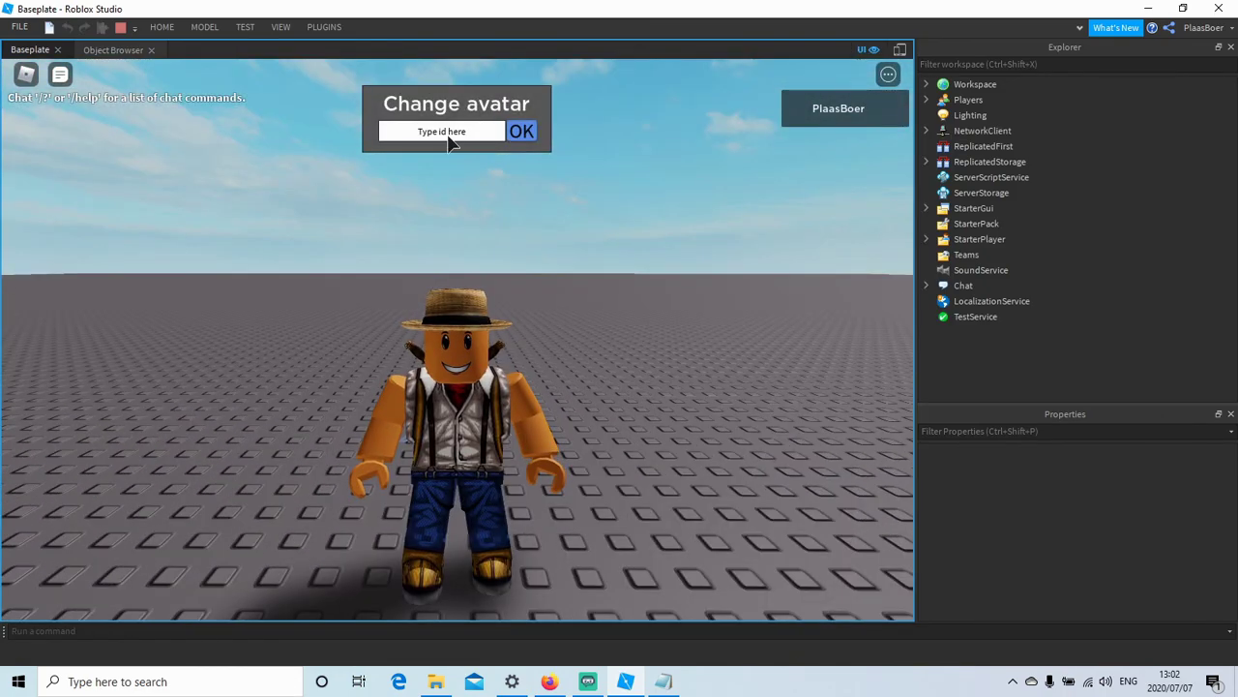
click(447, 132)
key(ctrl+v)
click(519, 132)
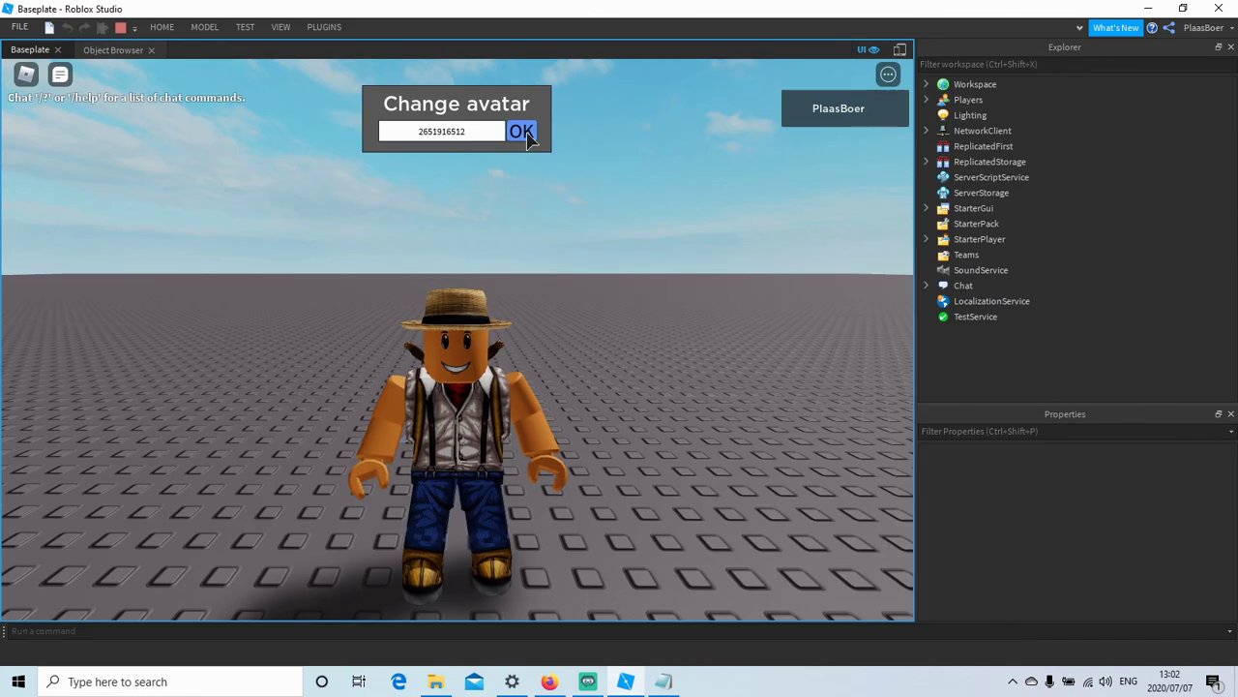